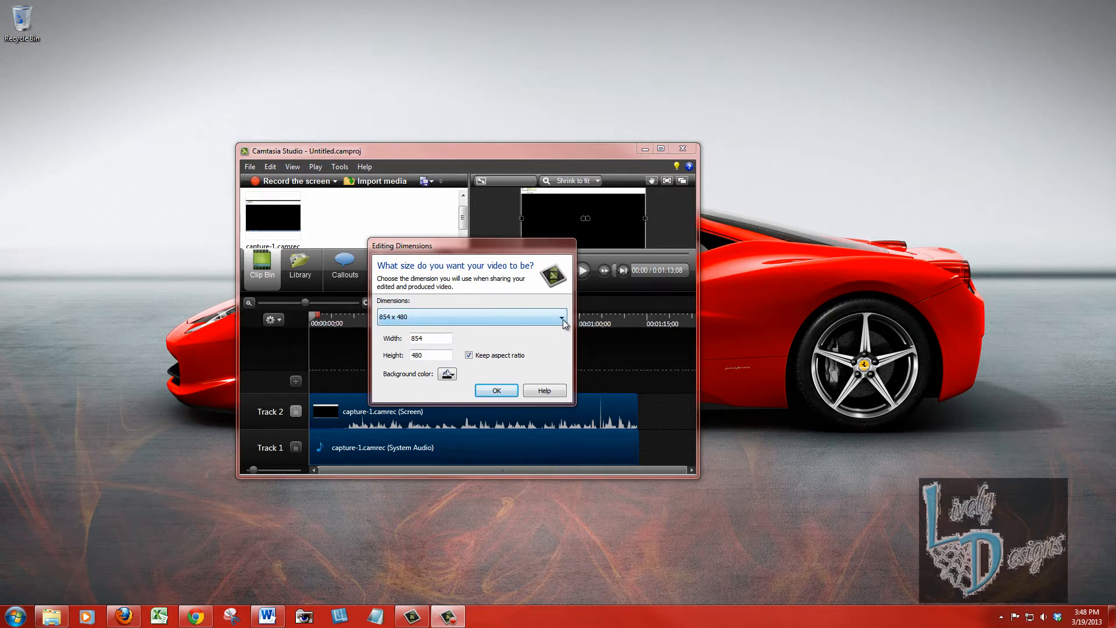
# Step: Set the editing dimensions to 1920 x 1080 and confirm
pyautogui.click(562, 319)
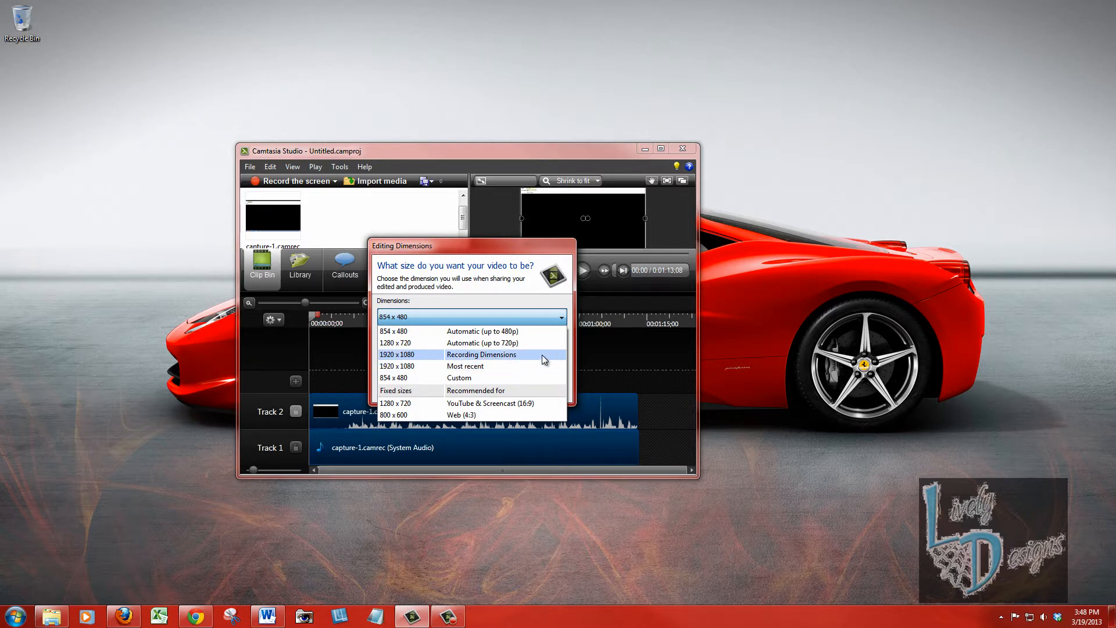
pyautogui.click(542, 355)
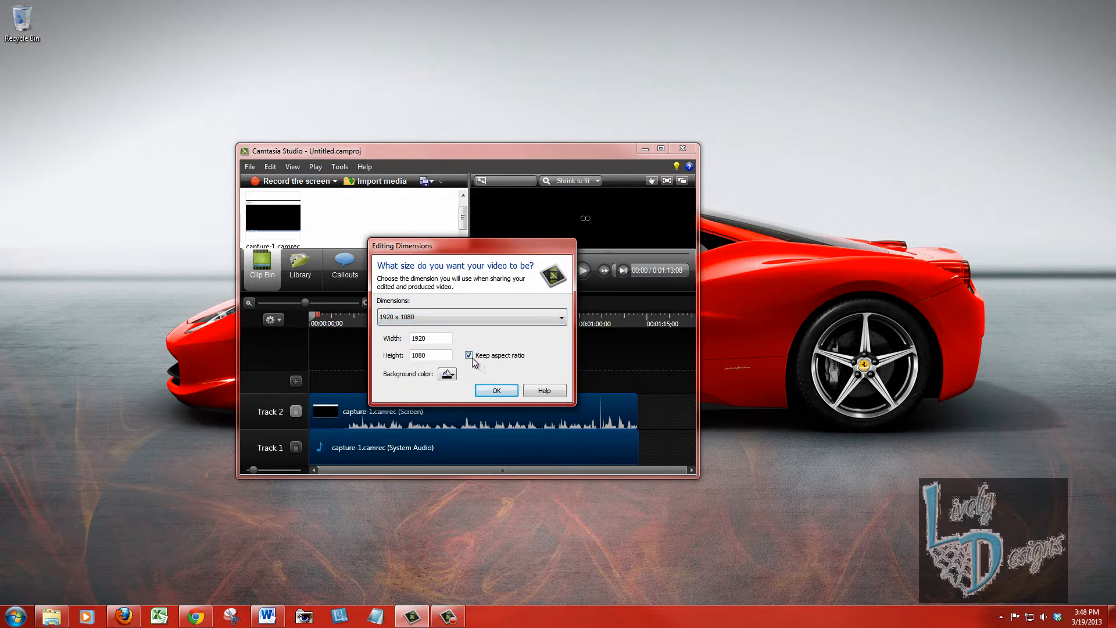
pyautogui.click(512, 393)
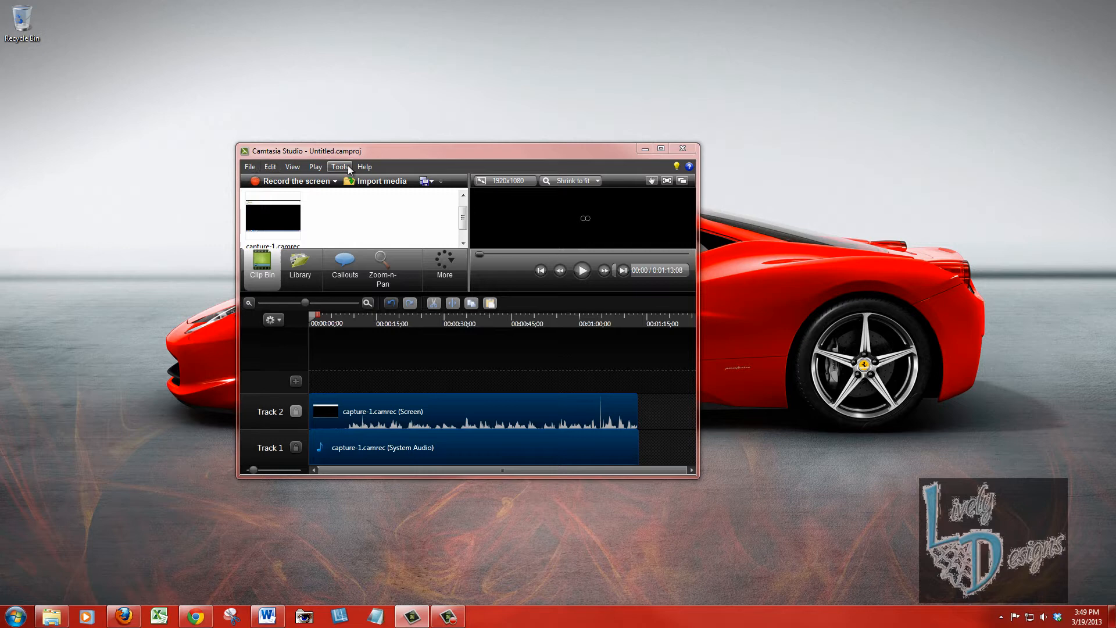
# Step: Start Produce and share and bring up the Add / Edit preset manager
pyautogui.click(250, 168)
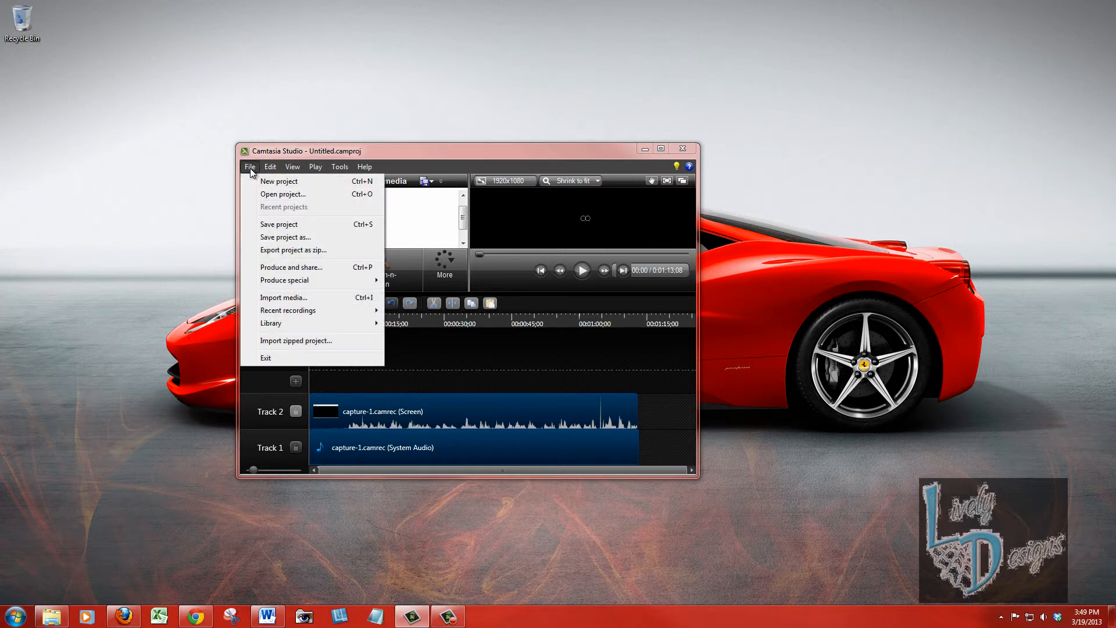
pyautogui.click(308, 271)
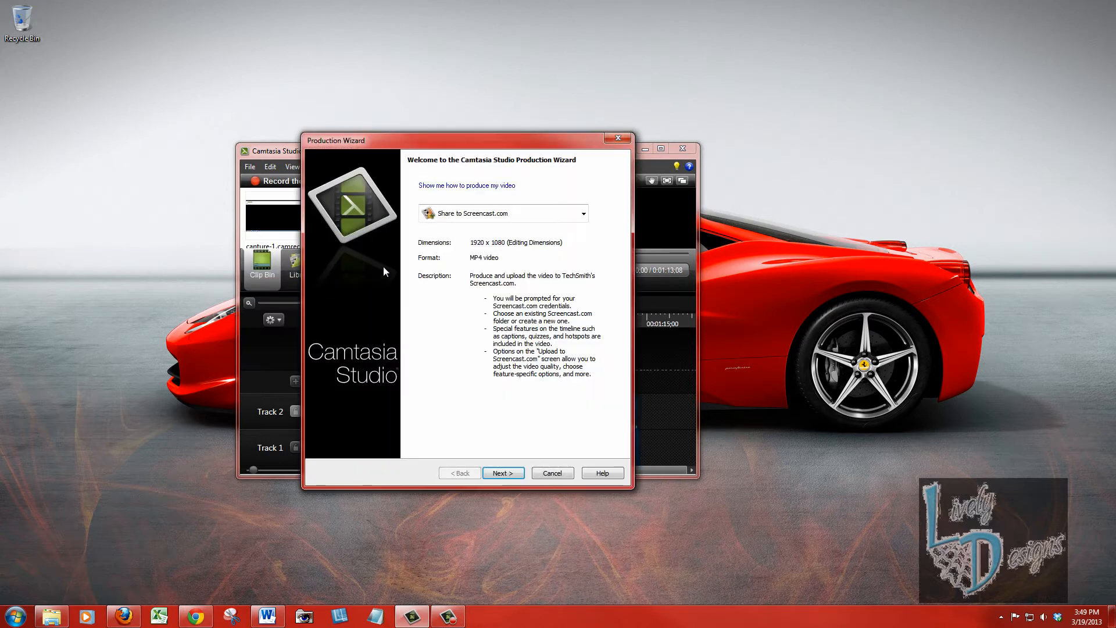
pyautogui.click(583, 216)
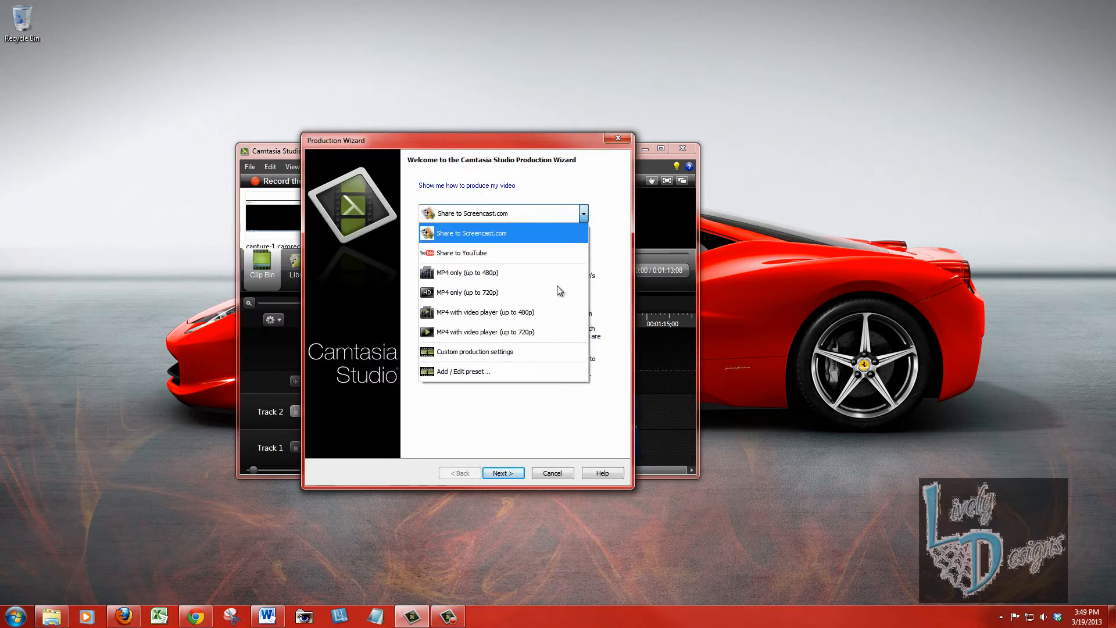
pyautogui.click(503, 374)
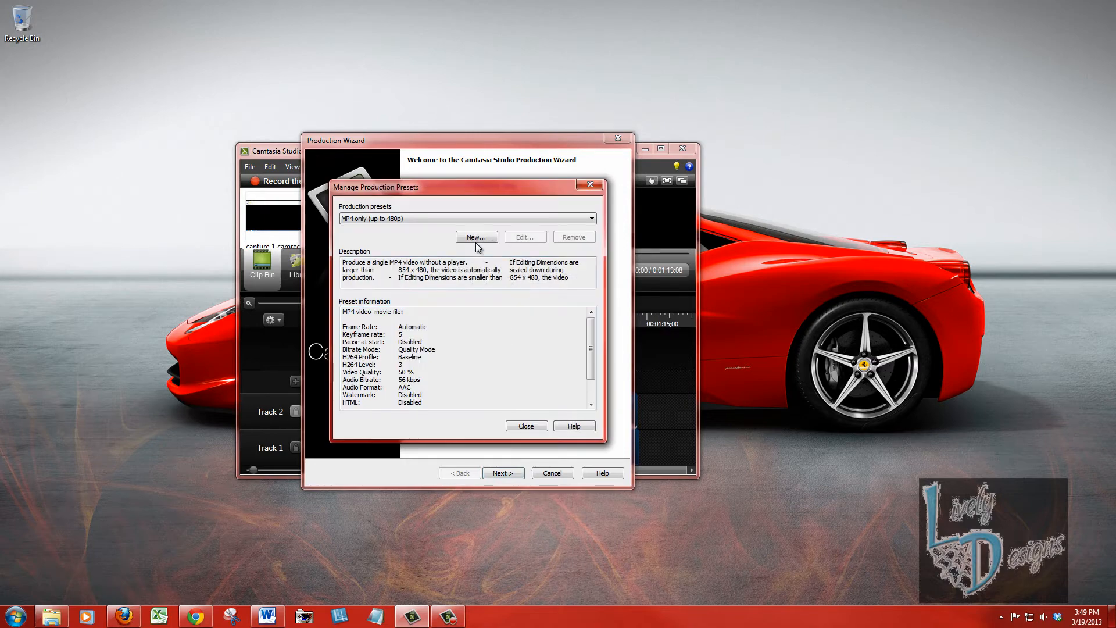
# Step: Browse the saved production presets without changes and close the preset manager
pyautogui.click(476, 218)
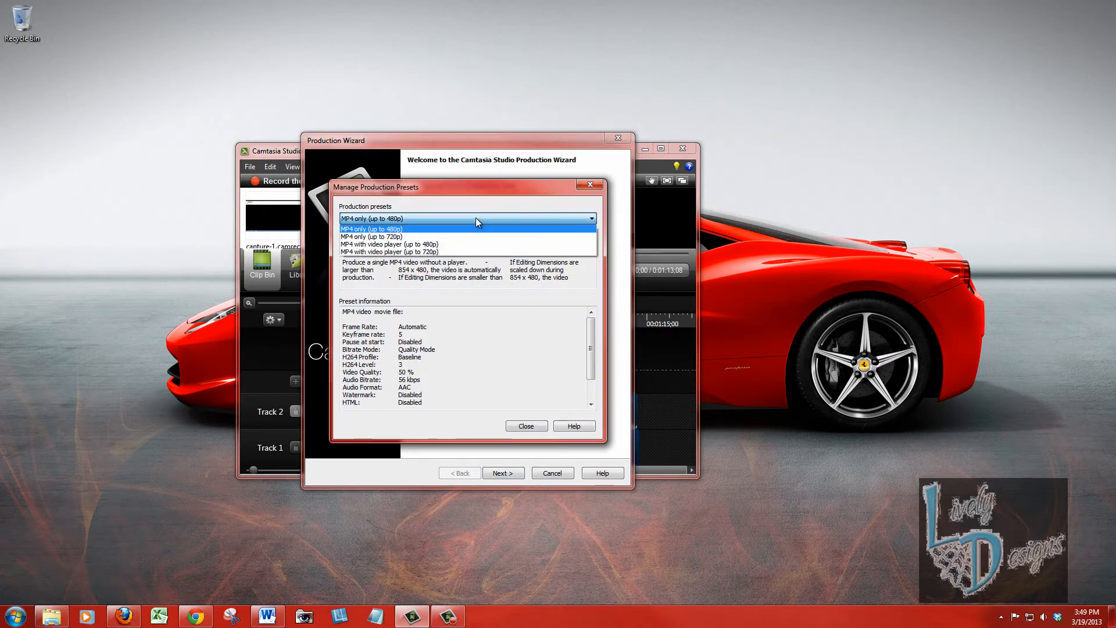
pyautogui.click(476, 217)
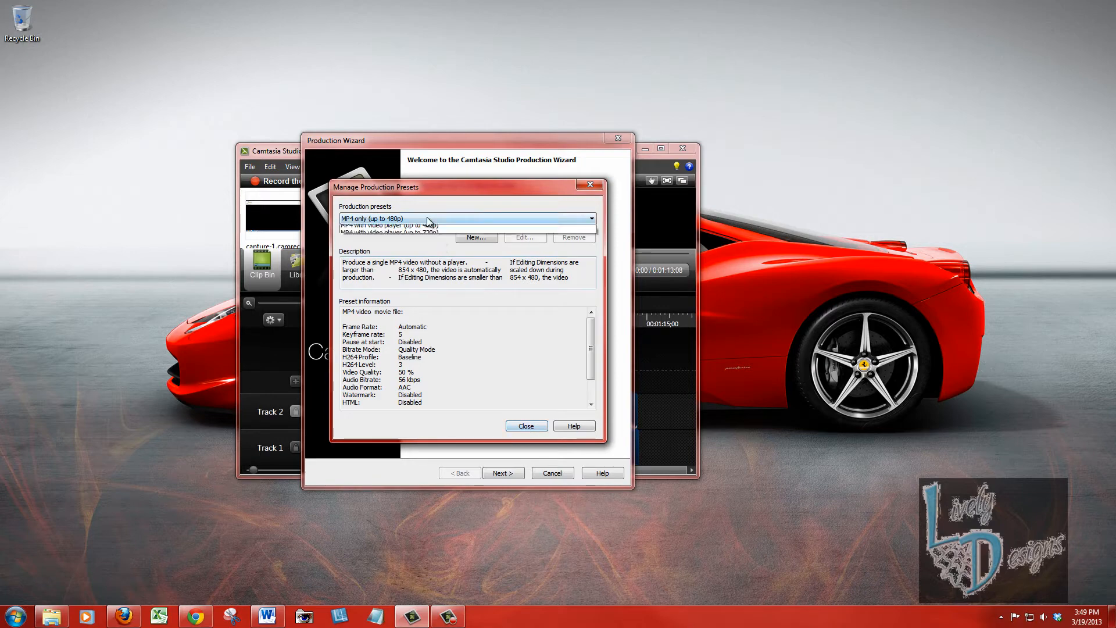
pyautogui.click(426, 217)
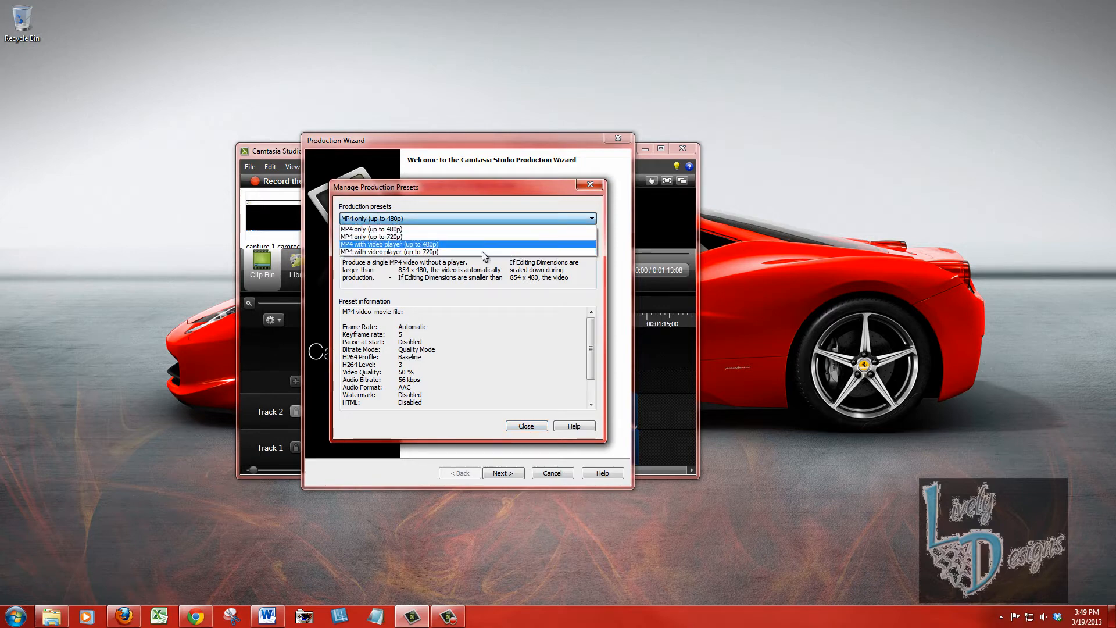
pyautogui.click(494, 371)
pyautogui.click(526, 426)
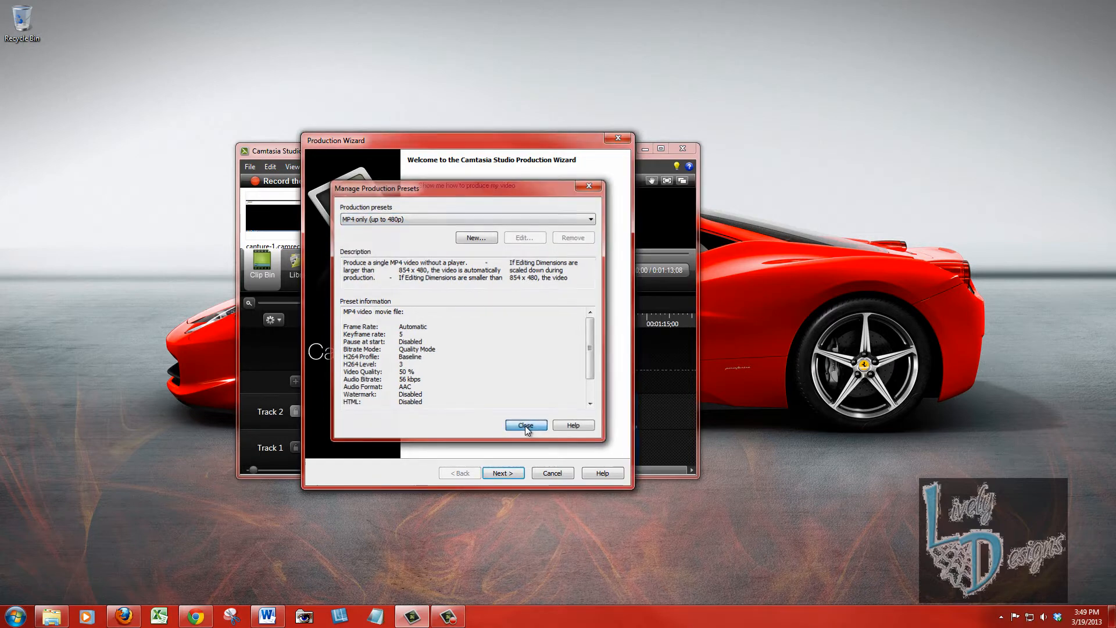
# Step: Choose Custom production settings and MOV - QuickTime movie as the output format
pyautogui.click(465, 215)
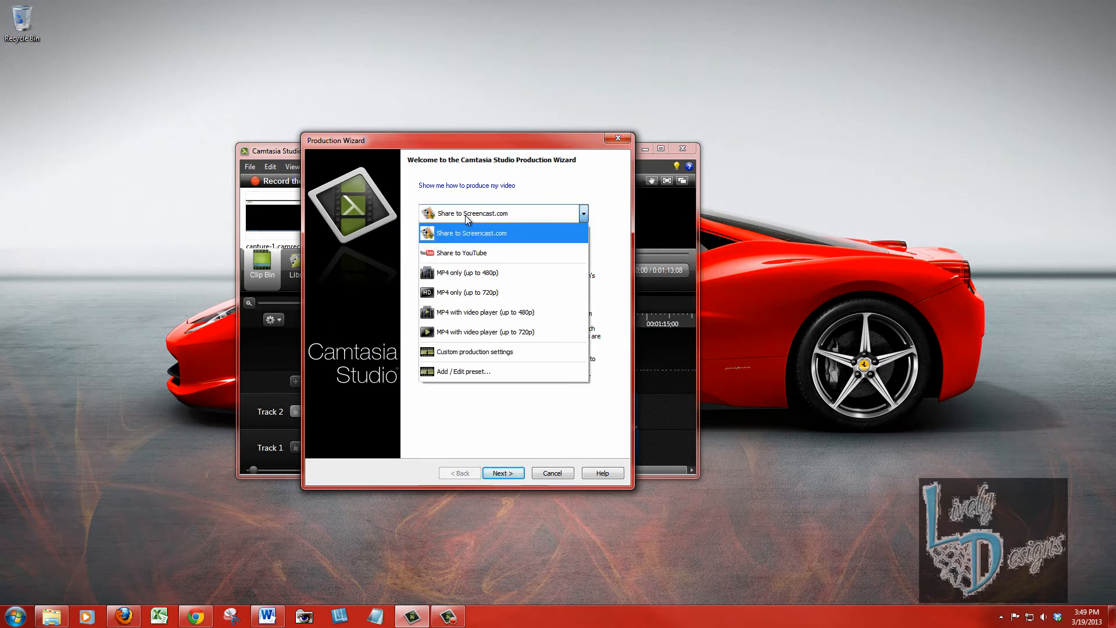
pyautogui.click(477, 353)
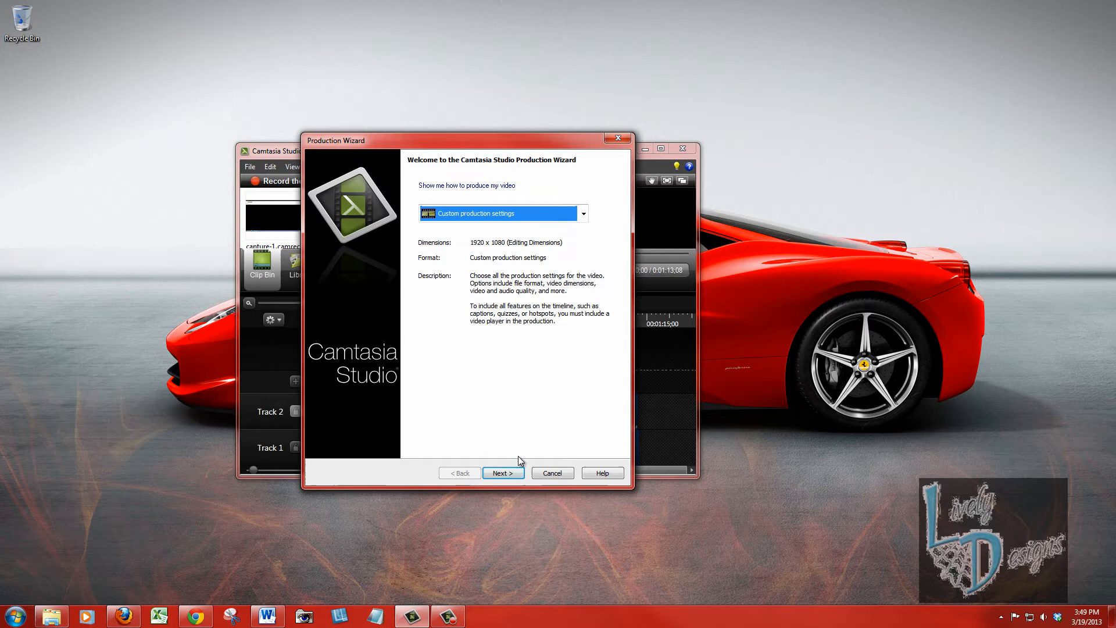
pyautogui.click(504, 473)
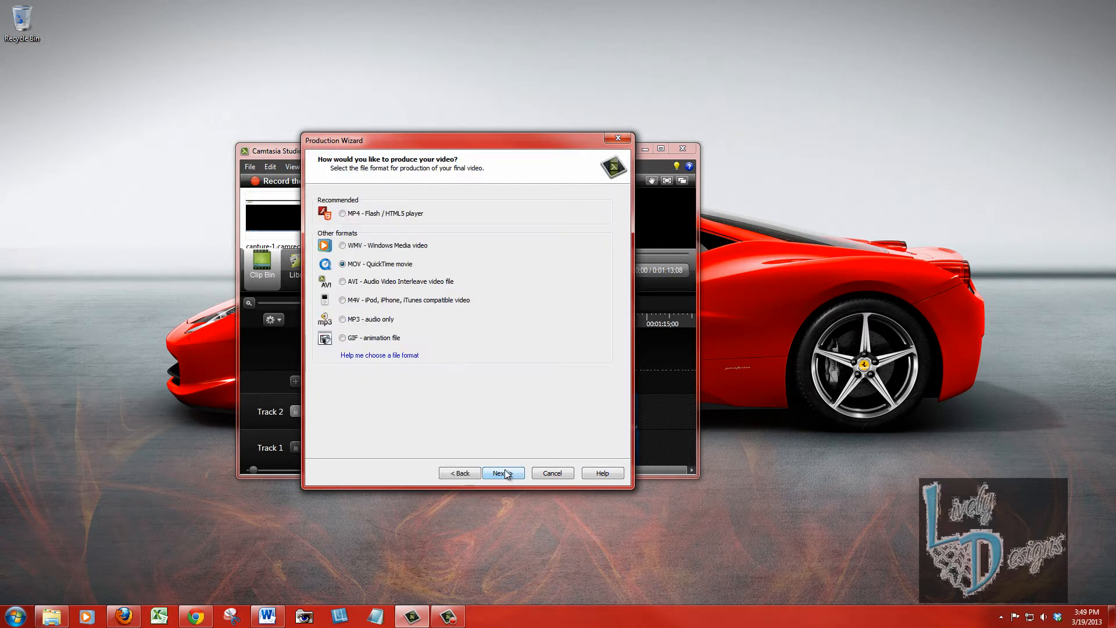
pyautogui.click(353, 264)
# Step: Reach the QuickTime Movie Settings and the H.264 video compression settings
pyautogui.click(507, 475)
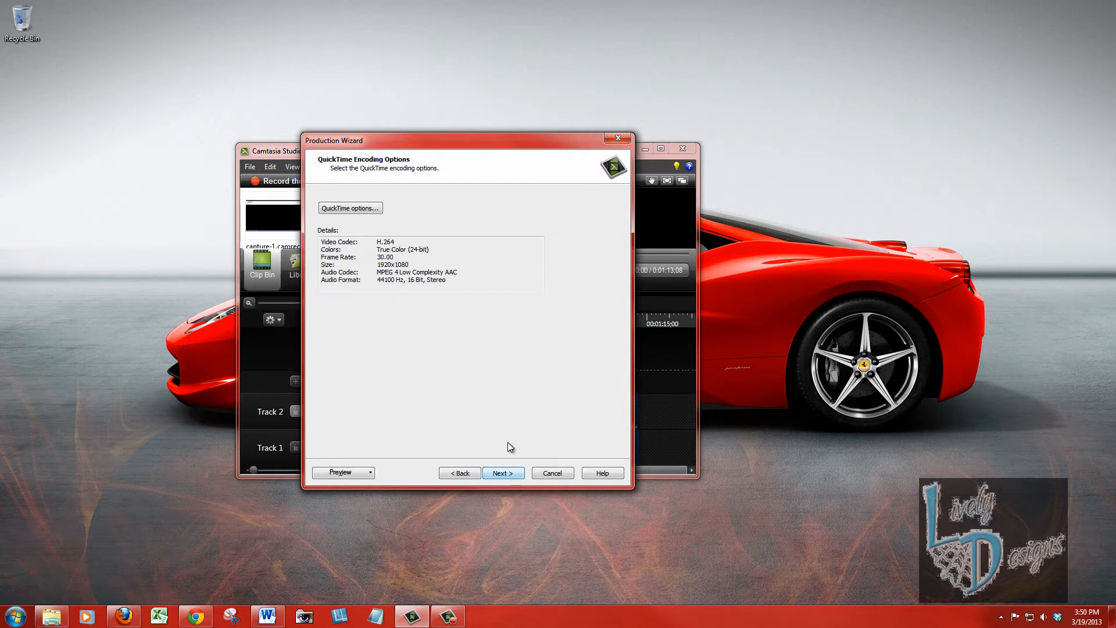
pyautogui.click(359, 208)
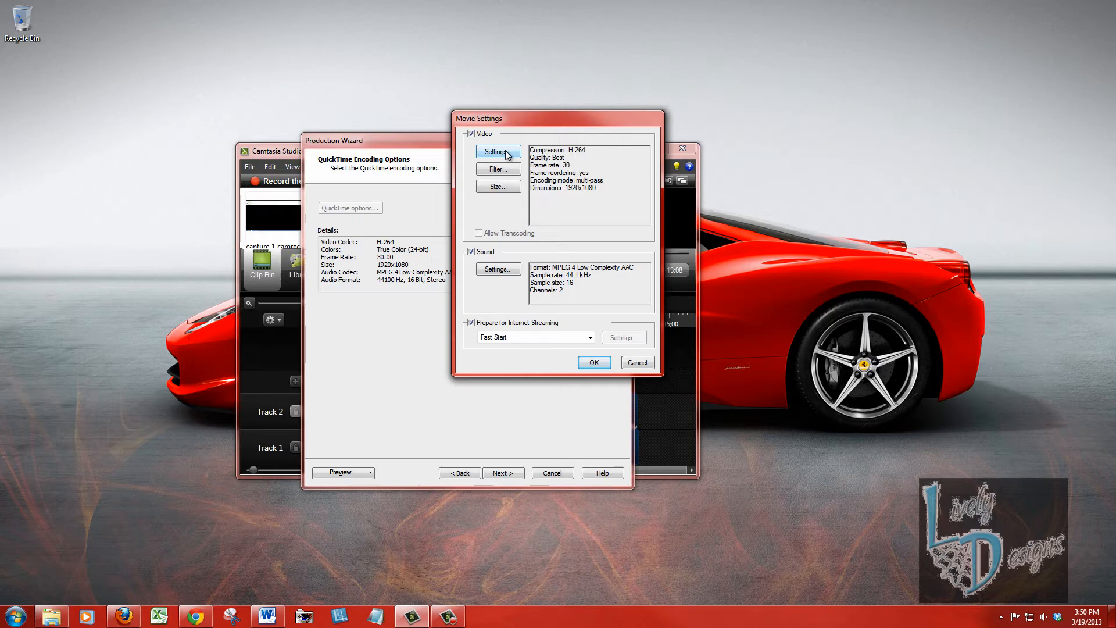
pyautogui.click(507, 154)
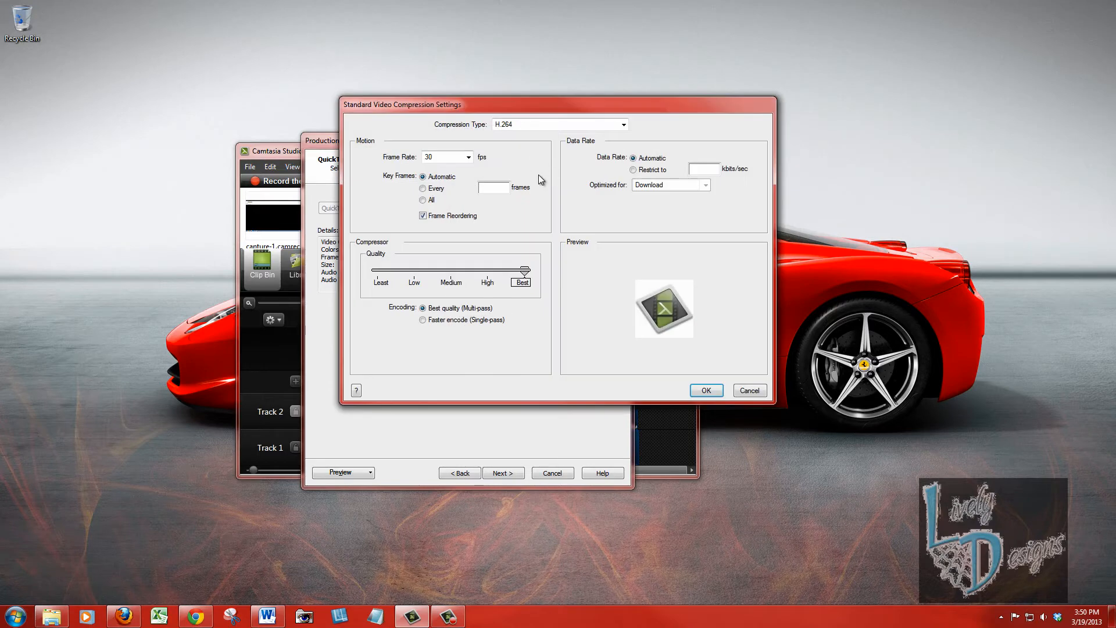
# Step: Set video compression to H.264 at 30 fps, automatic key frames and Best quality
pyautogui.click(469, 158)
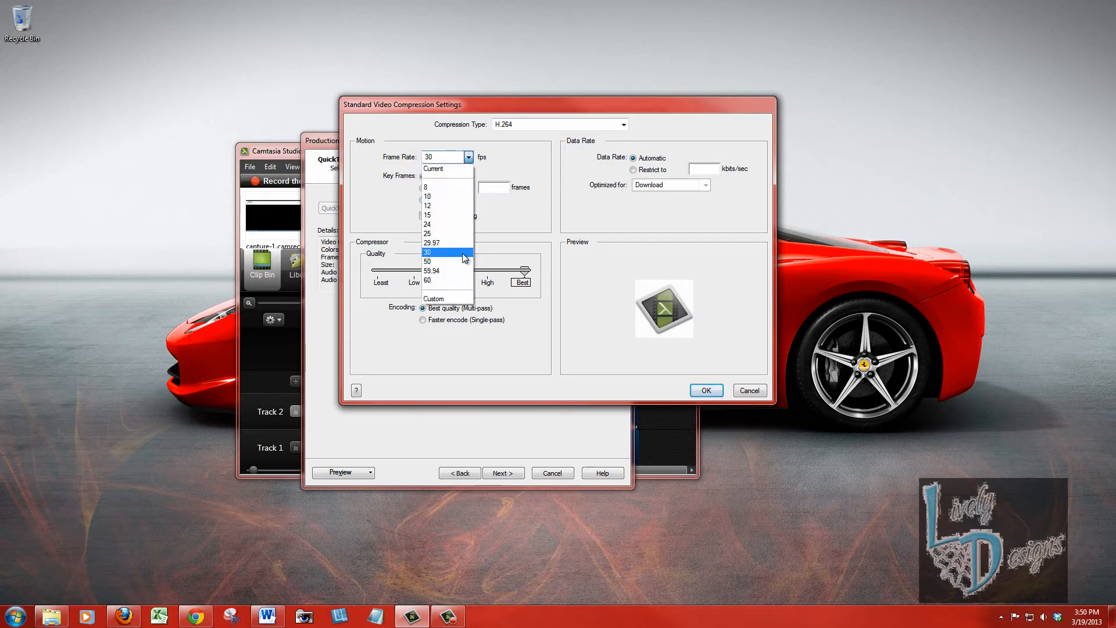
pyautogui.click(464, 259)
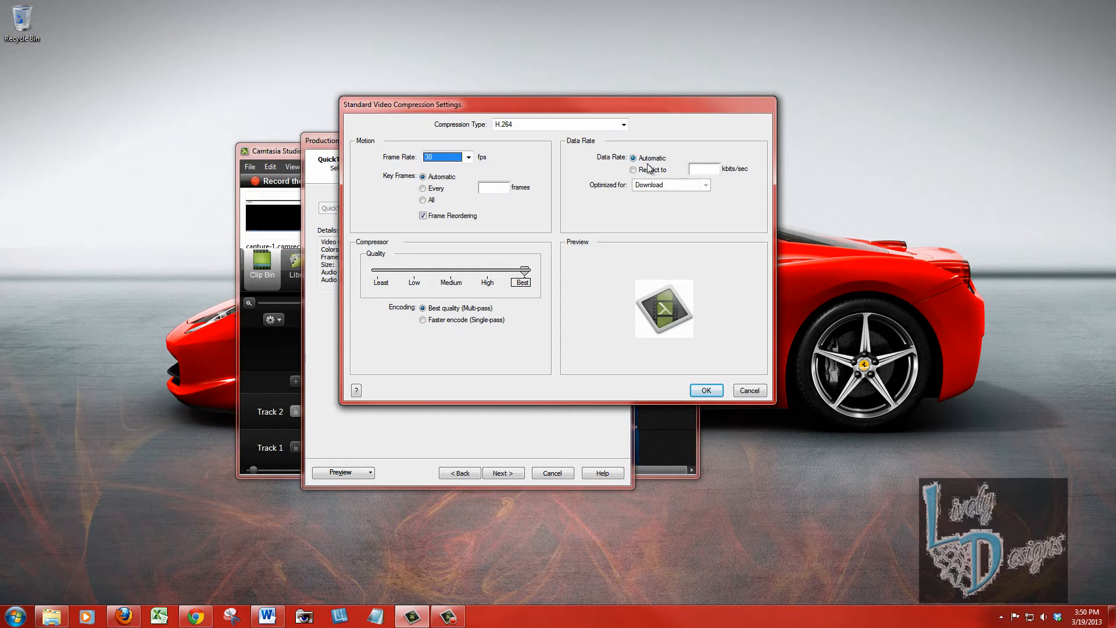
pyautogui.click(625, 128)
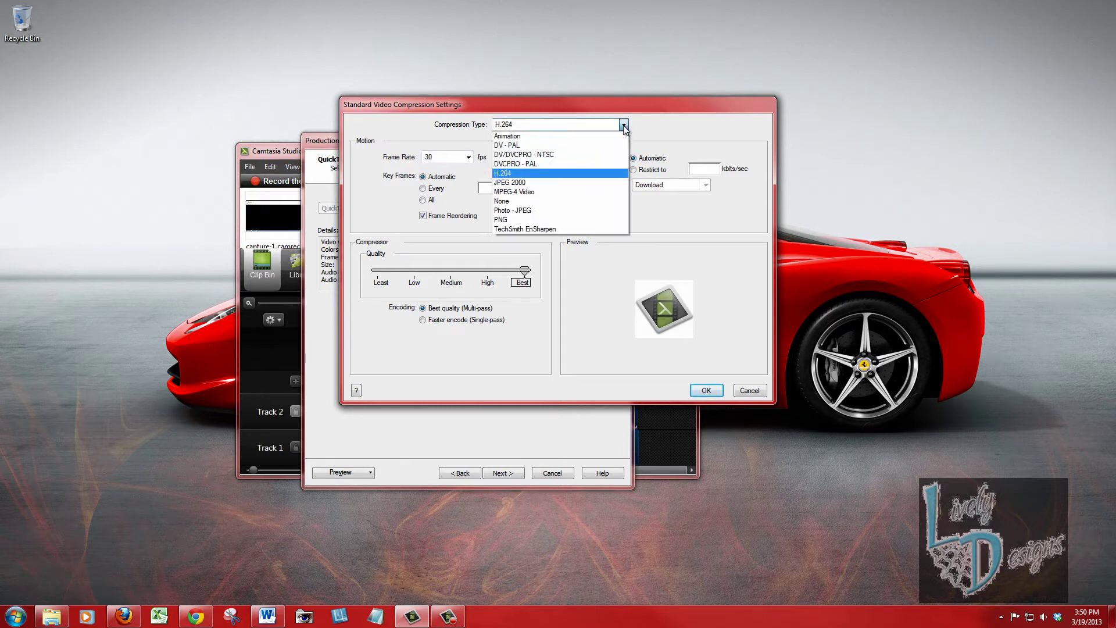
pyautogui.click(578, 173)
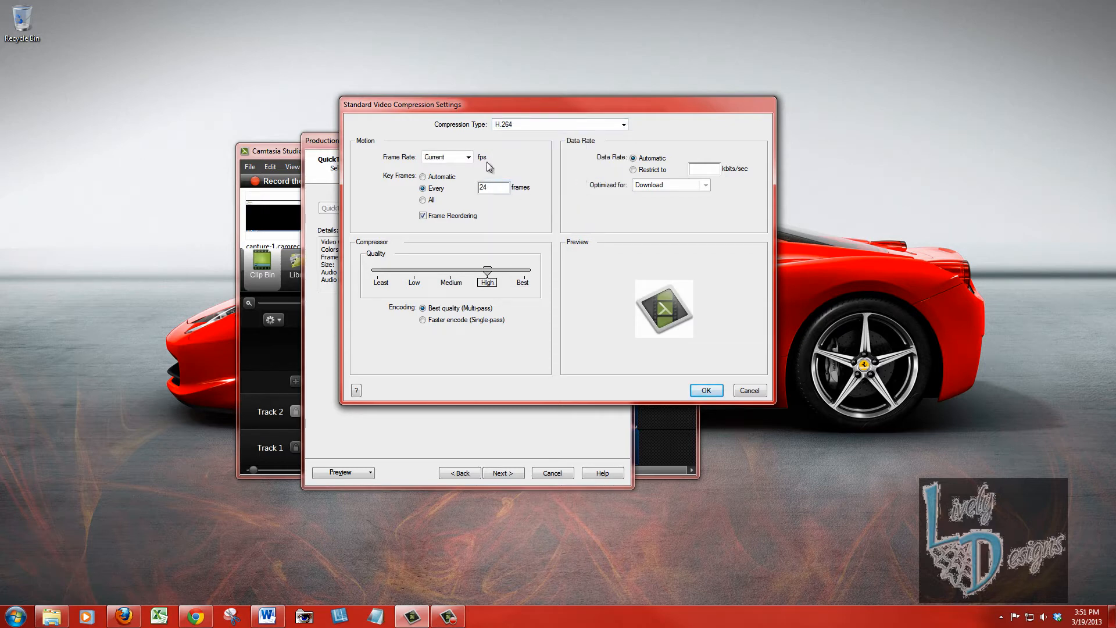
pyautogui.click(469, 158)
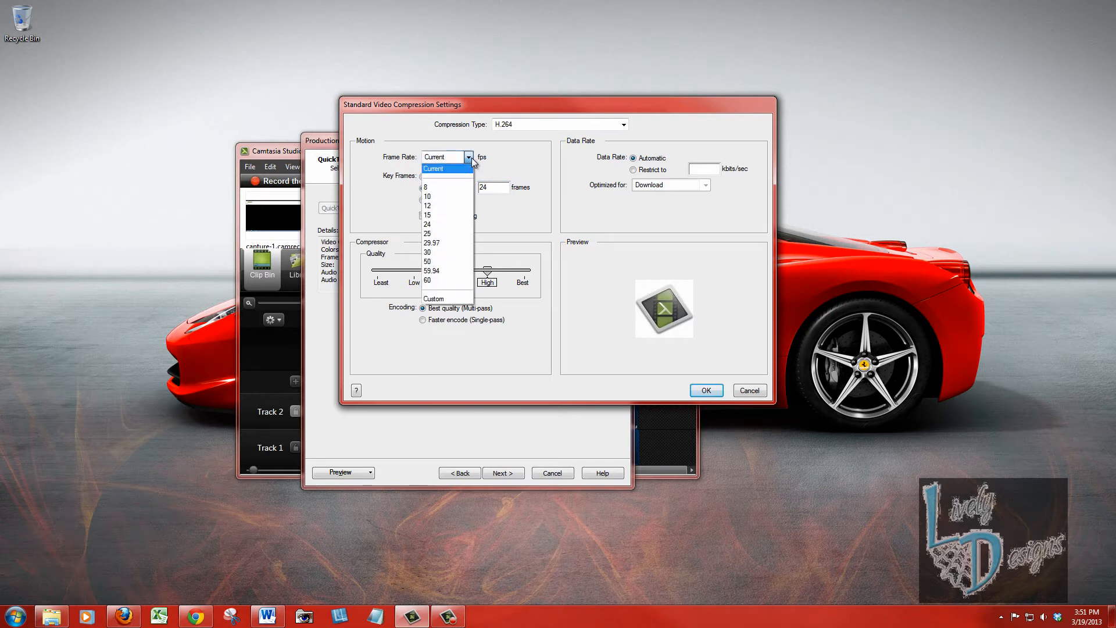
pyautogui.click(453, 252)
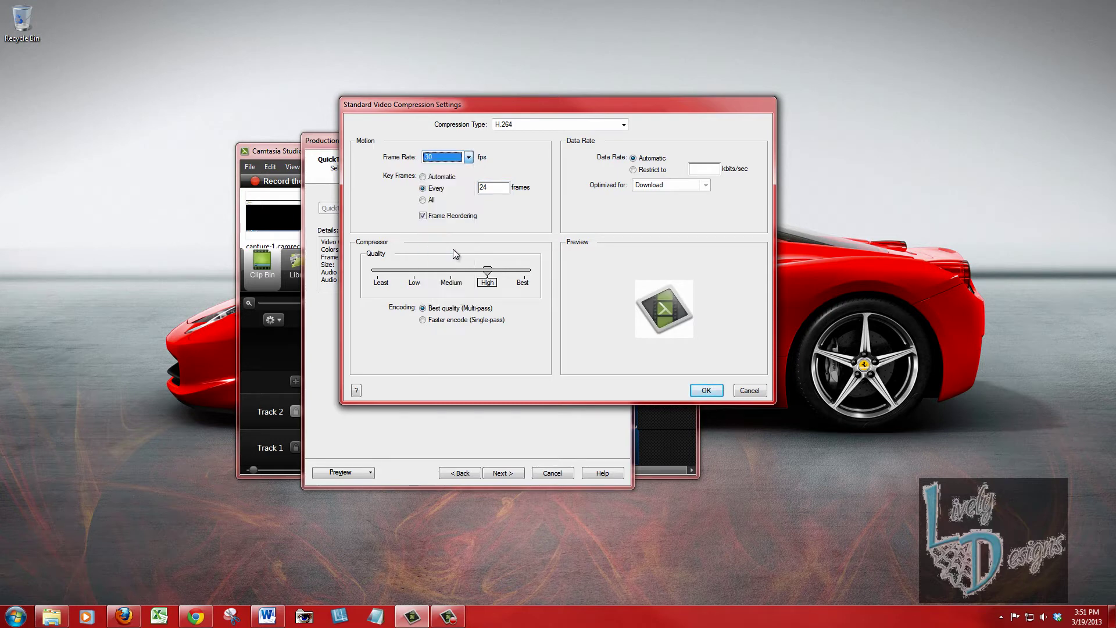
pyautogui.click(423, 176)
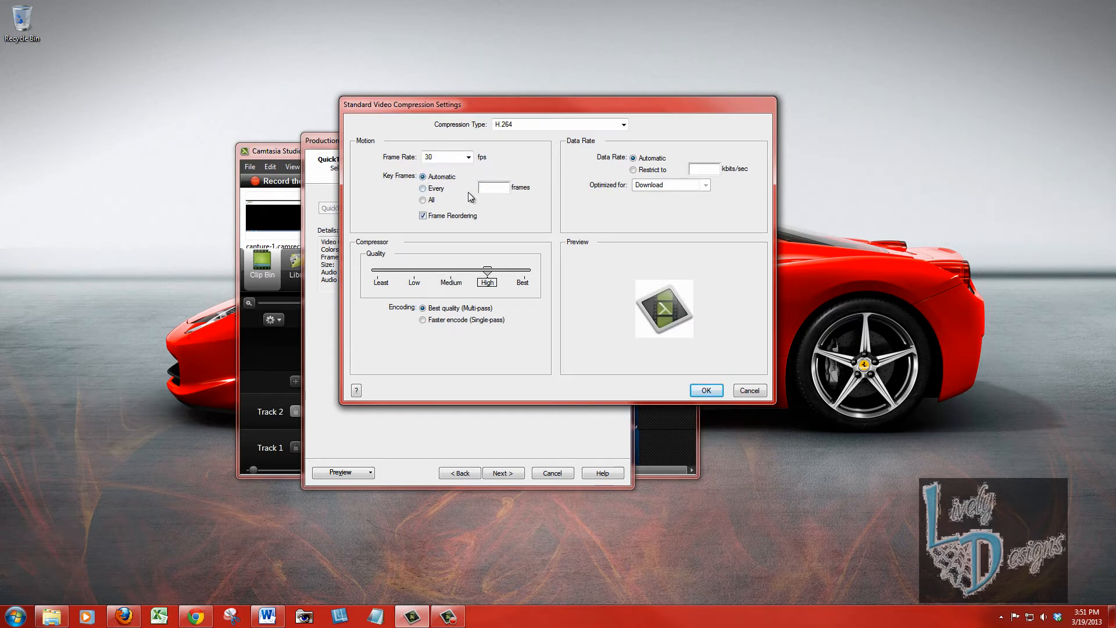
pyautogui.moveTo(488, 272); pyautogui.dragTo(527, 274)
# Step: Confirm compression and set the export size to 1920 x 1080 HD
pyautogui.click(706, 391)
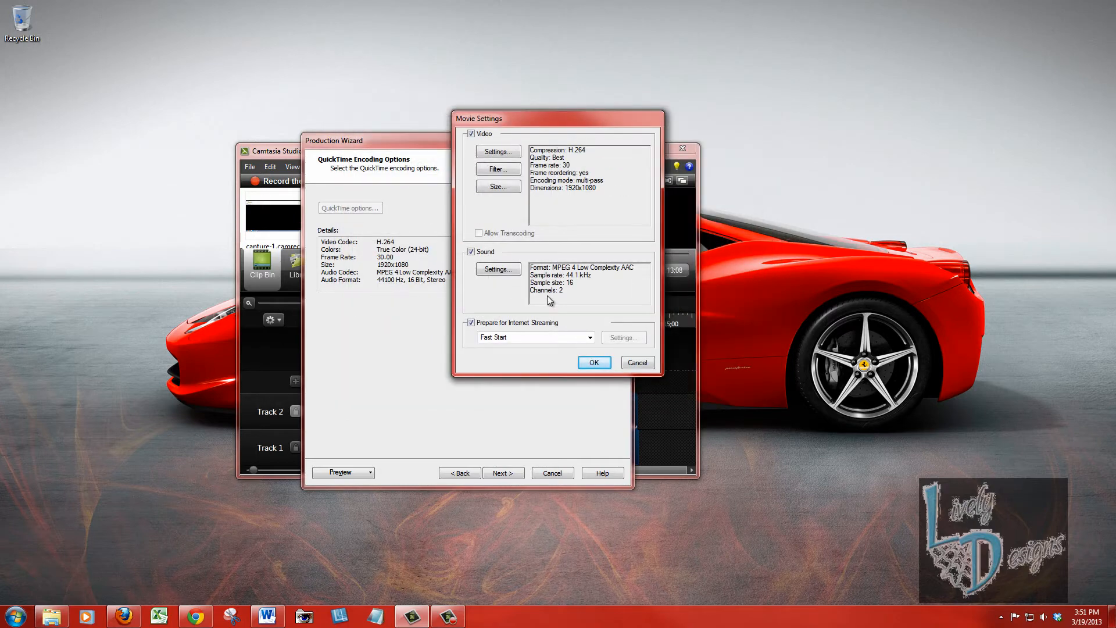
pyautogui.click(500, 187)
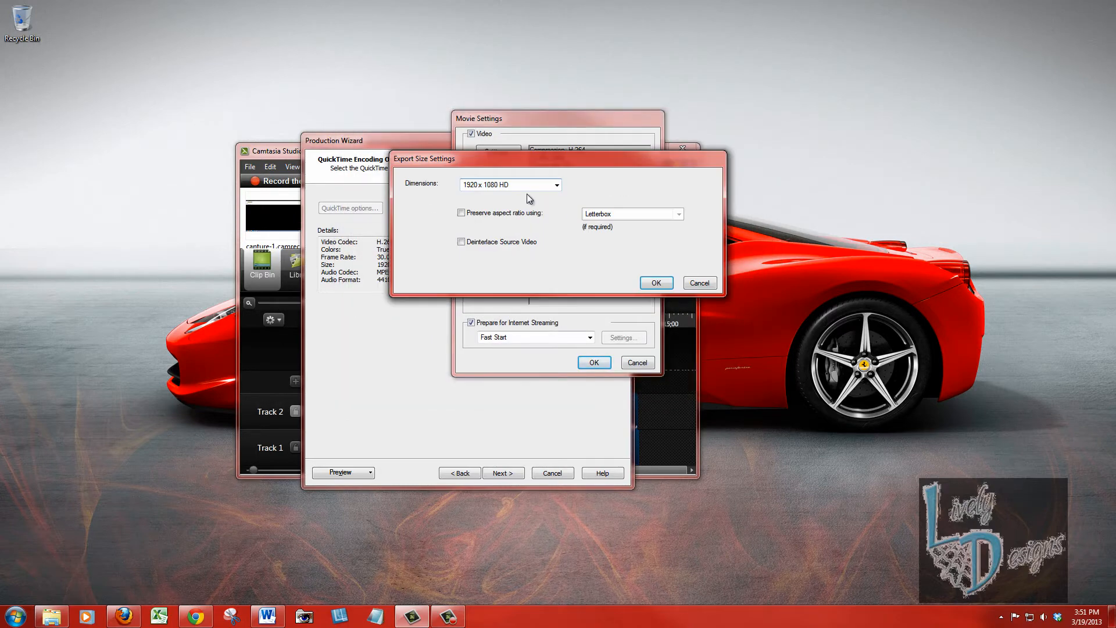
pyautogui.click(557, 184)
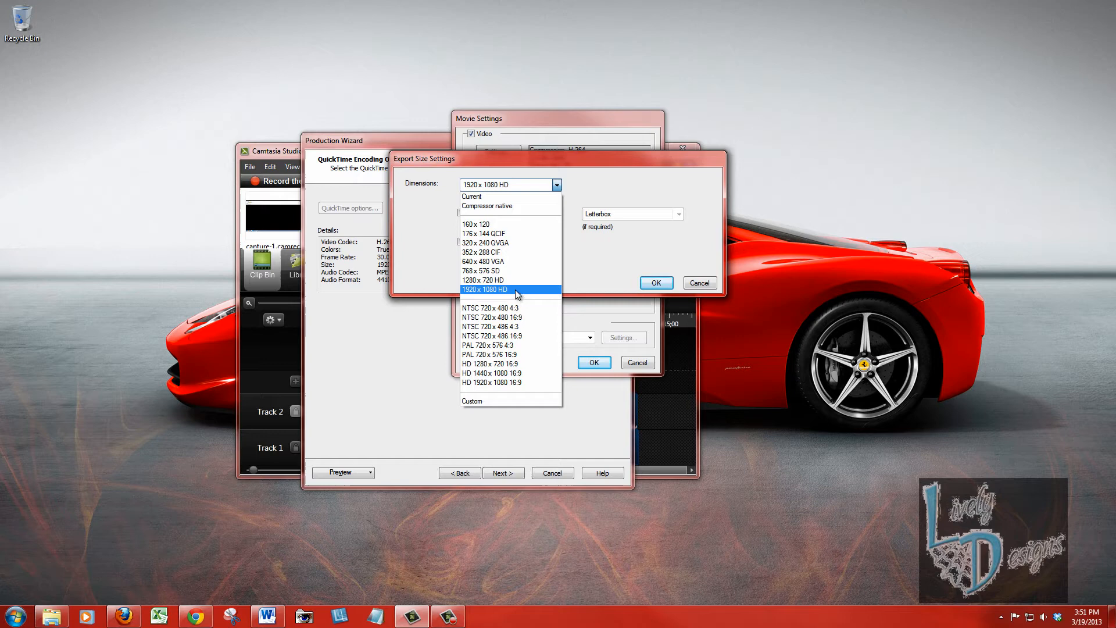
pyautogui.click(515, 289)
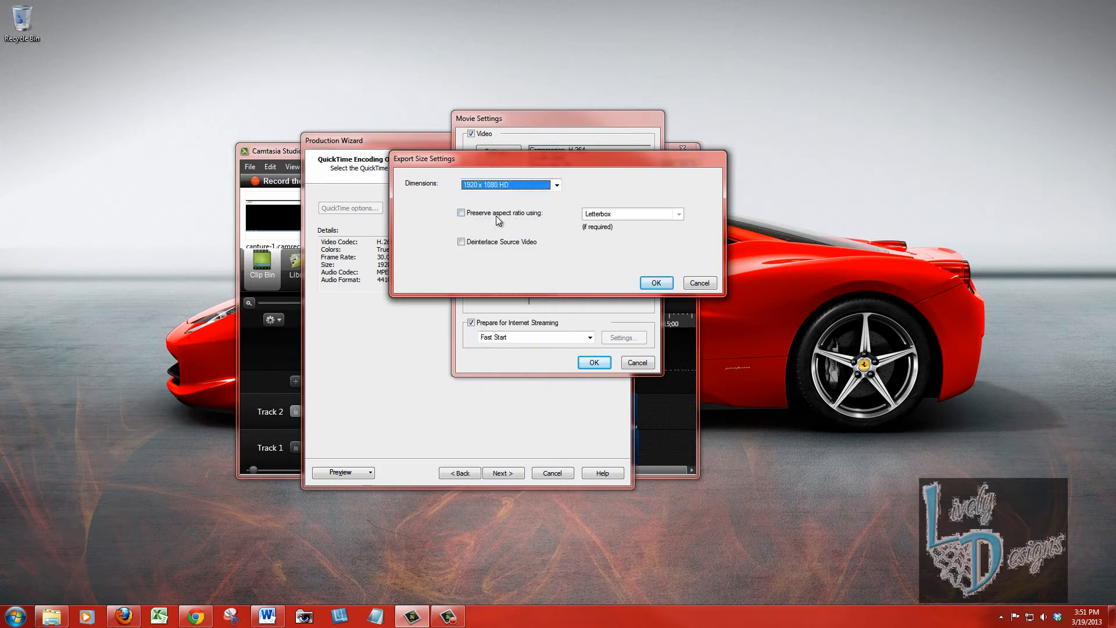
pyautogui.click(656, 282)
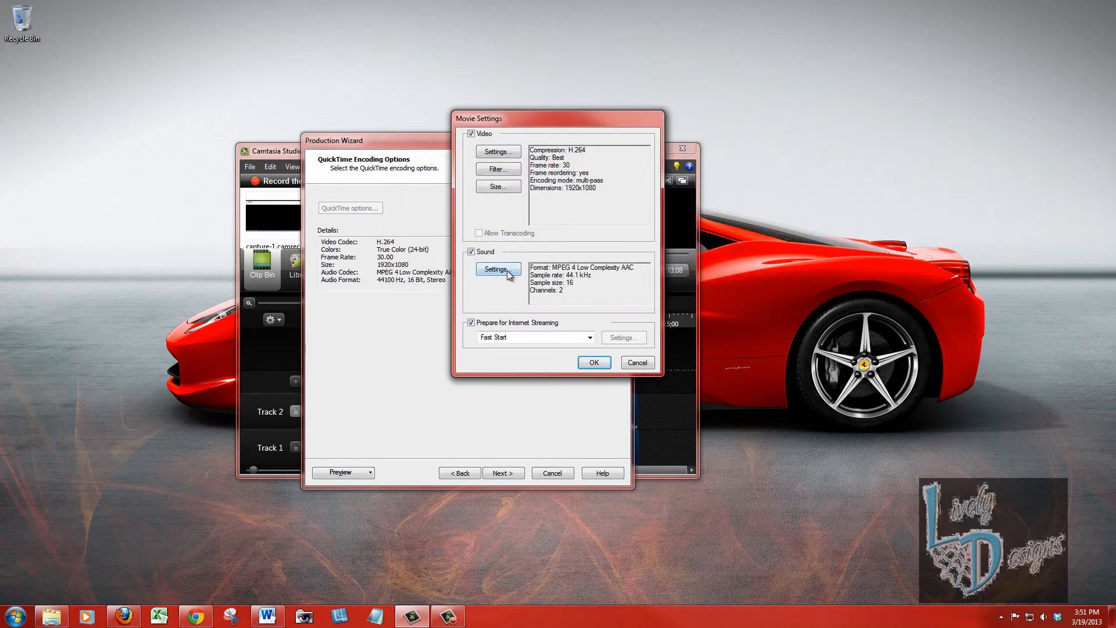
# Step: Review sound settings, keeping MPEG 4 Low Complexity AAC stereo and the 48.000 kHz rate
pyautogui.click(509, 270)
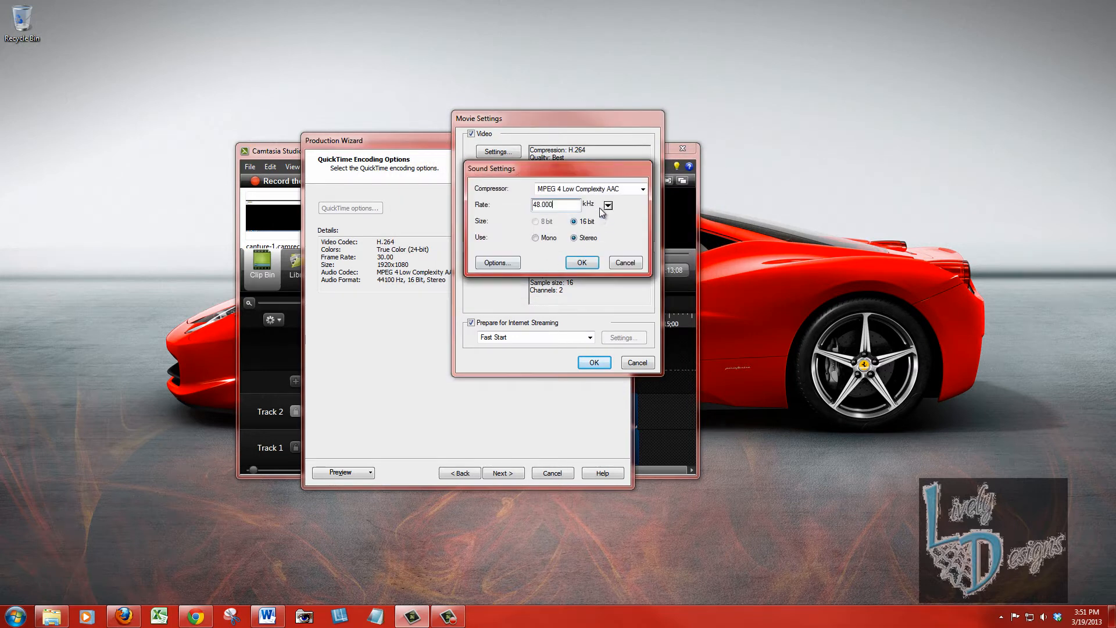
pyautogui.click(641, 189)
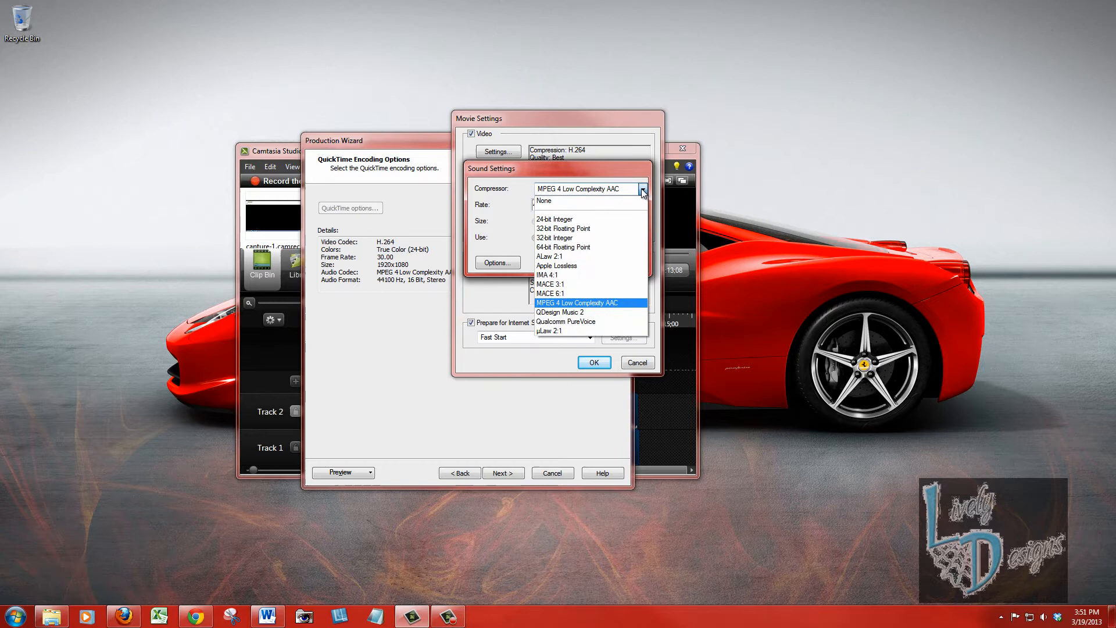
pyautogui.click(641, 188)
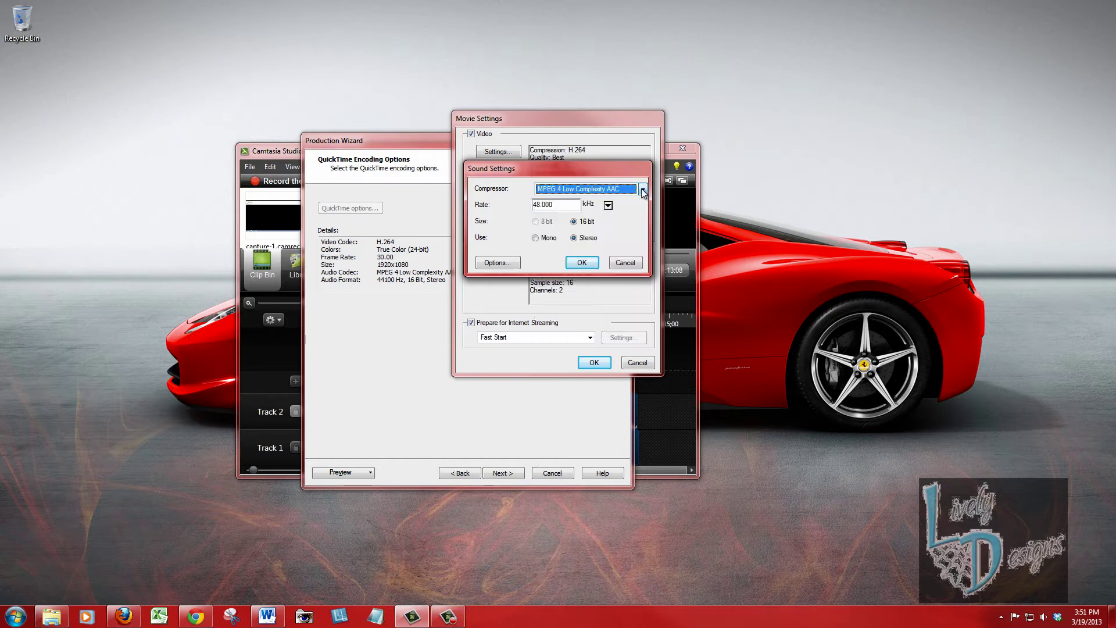
pyautogui.click(608, 205)
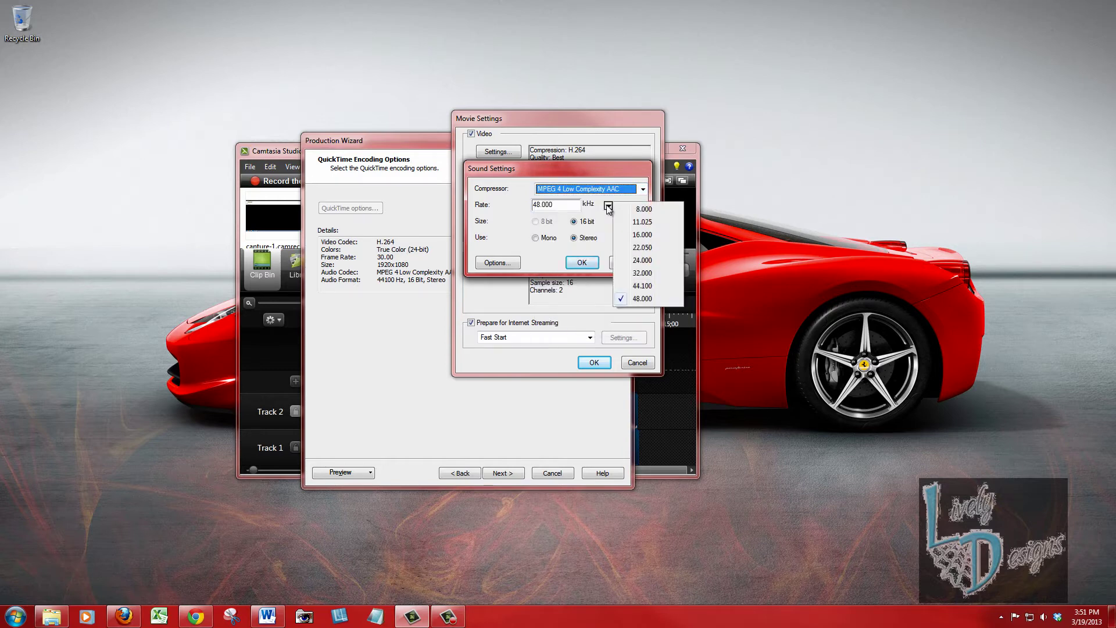
pyautogui.click(652, 298)
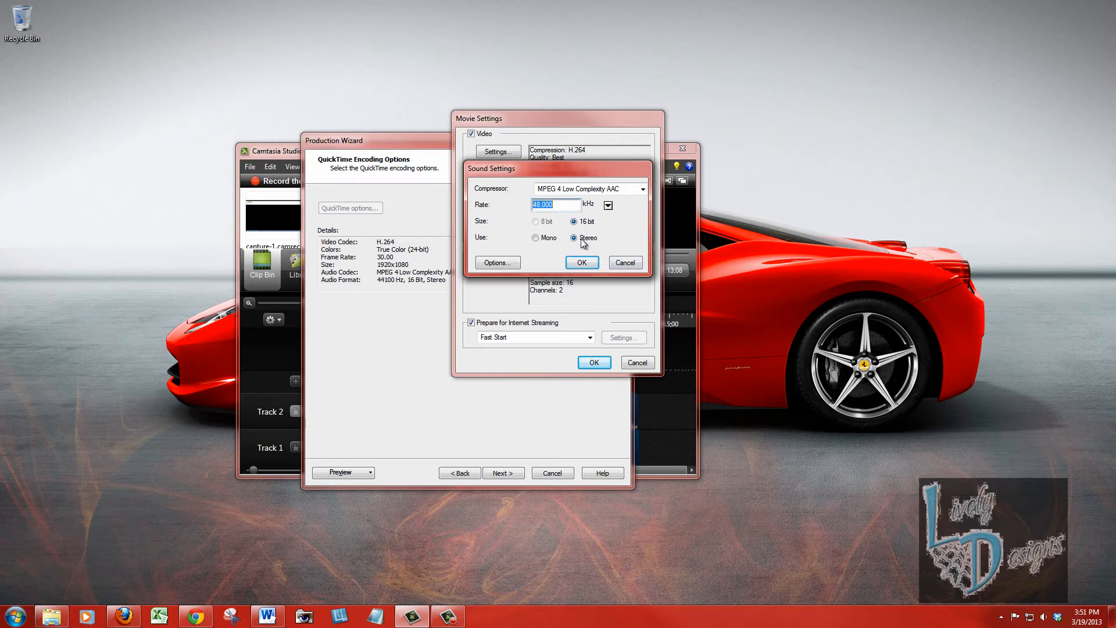
pyautogui.click(581, 262)
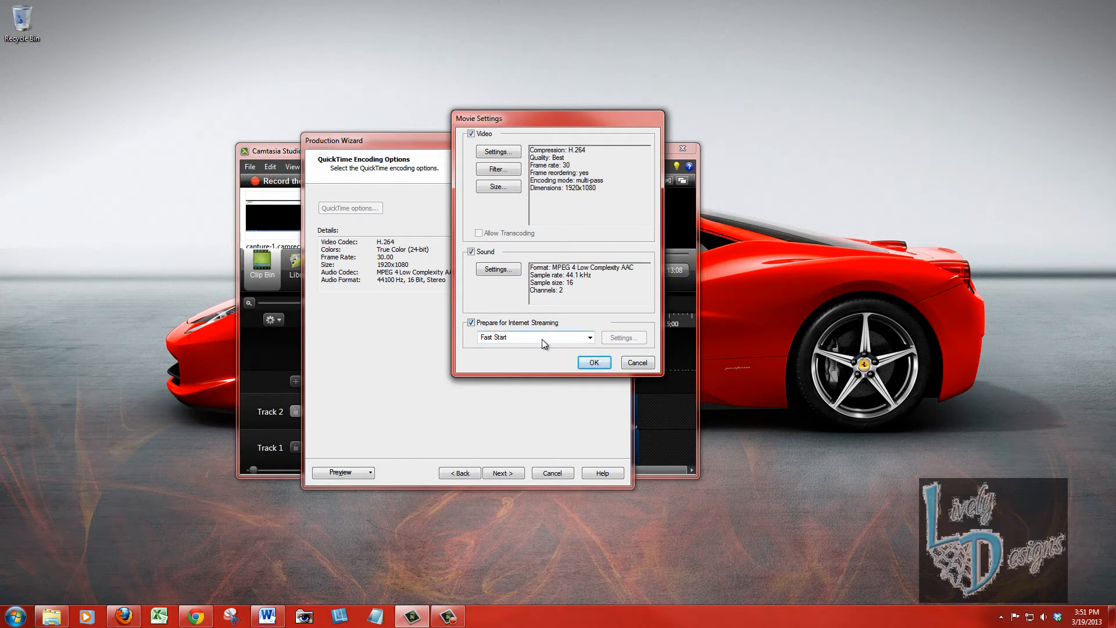
# Step: Confirm Movie Settings and review the Details summary showing H.264 at 1920x1080
pyautogui.click(594, 361)
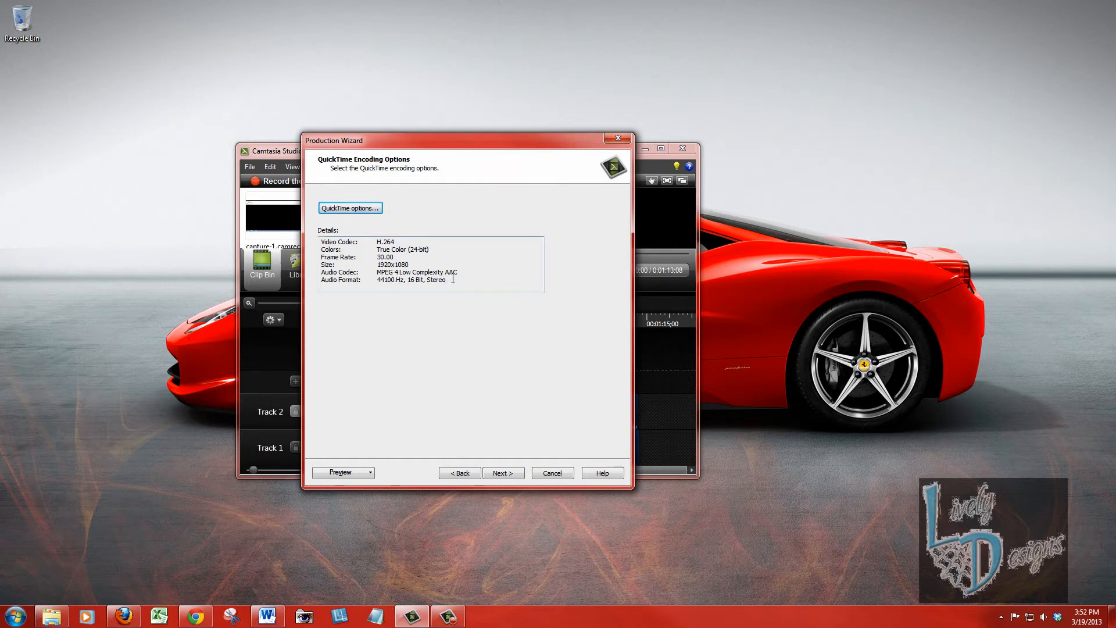
pyautogui.moveTo(453, 281); pyautogui.dragTo(316, 236)
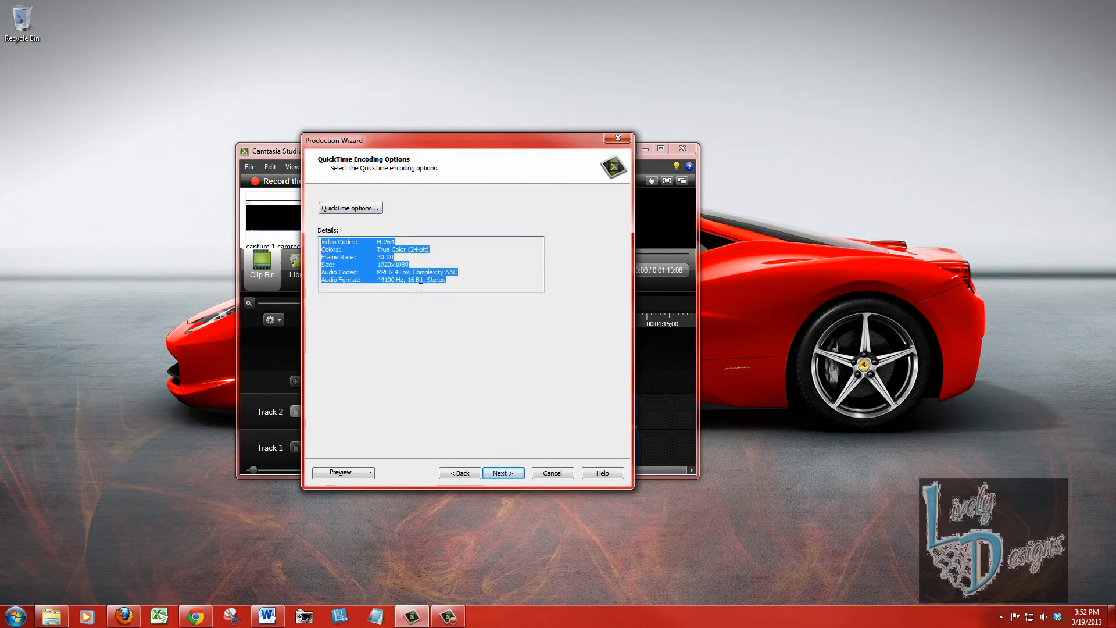
pyautogui.click(457, 283)
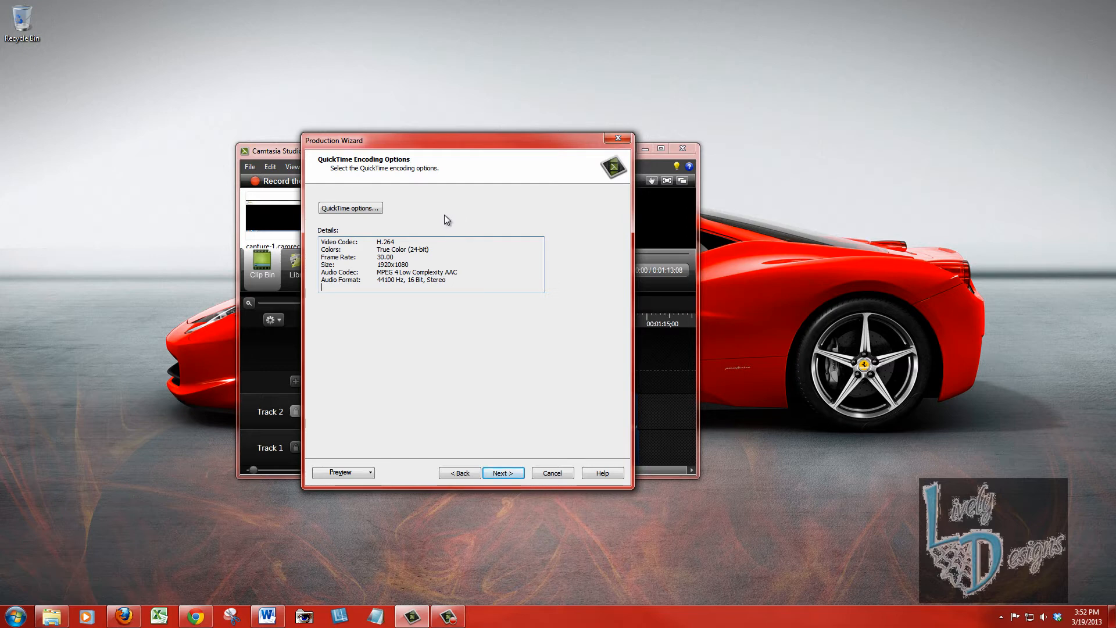
pyautogui.moveTo(410, 264); pyautogui.dragTo(378, 263)
pyautogui.click(508, 272)
# Step: Keep the 1920x1080 size, accept the HTML embedding options and reach the Produce Video page
pyautogui.click(504, 474)
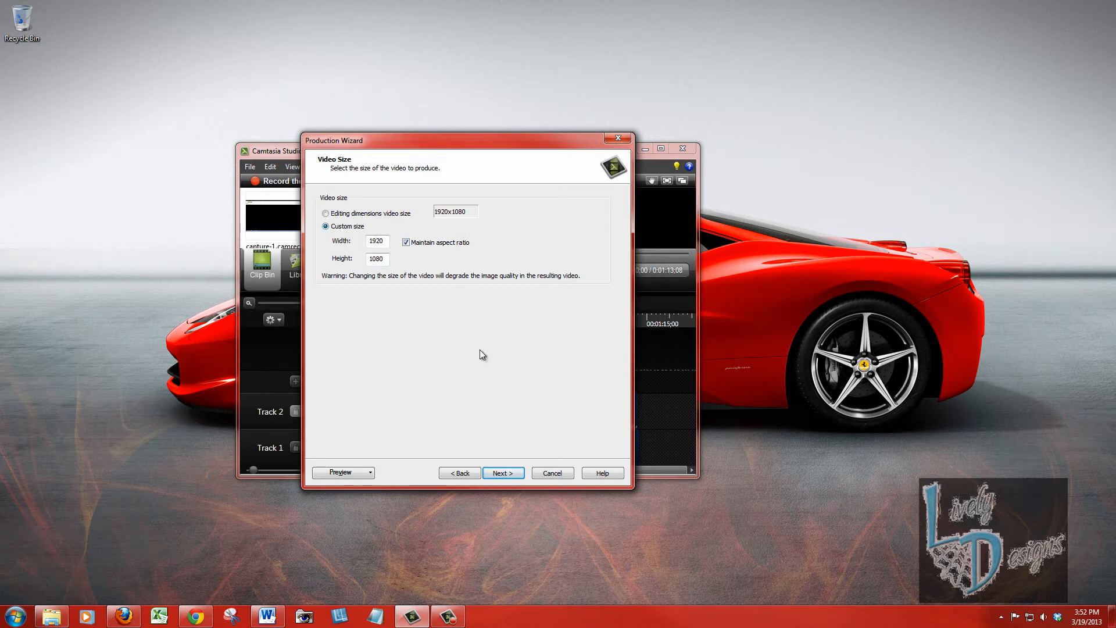
pyautogui.click(505, 471)
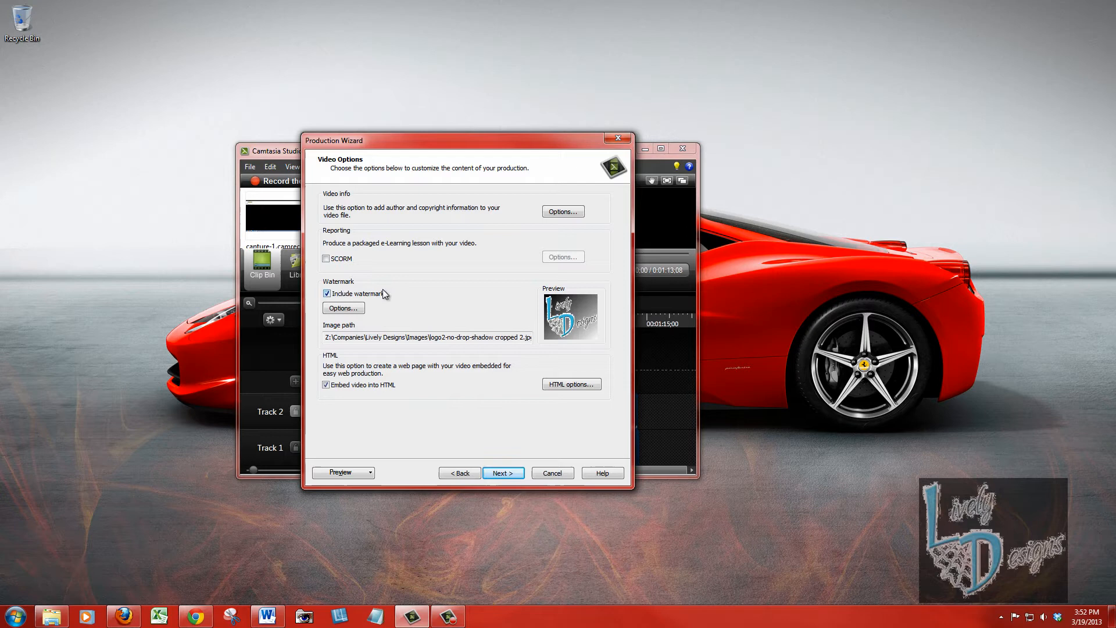
pyautogui.click(571, 385)
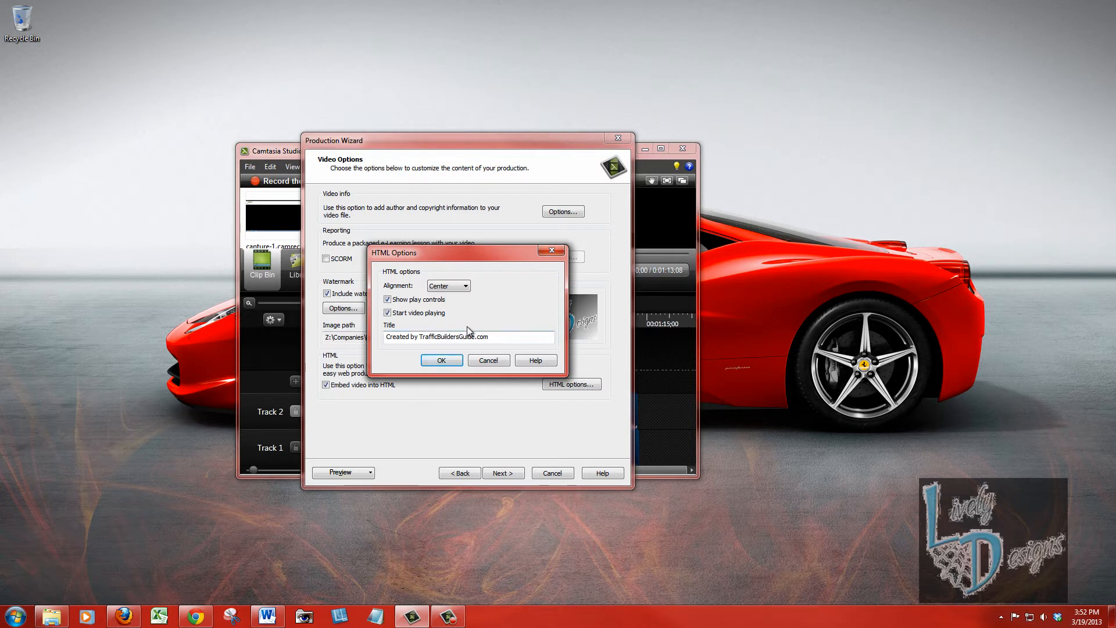
pyautogui.click(441, 360)
pyautogui.click(502, 473)
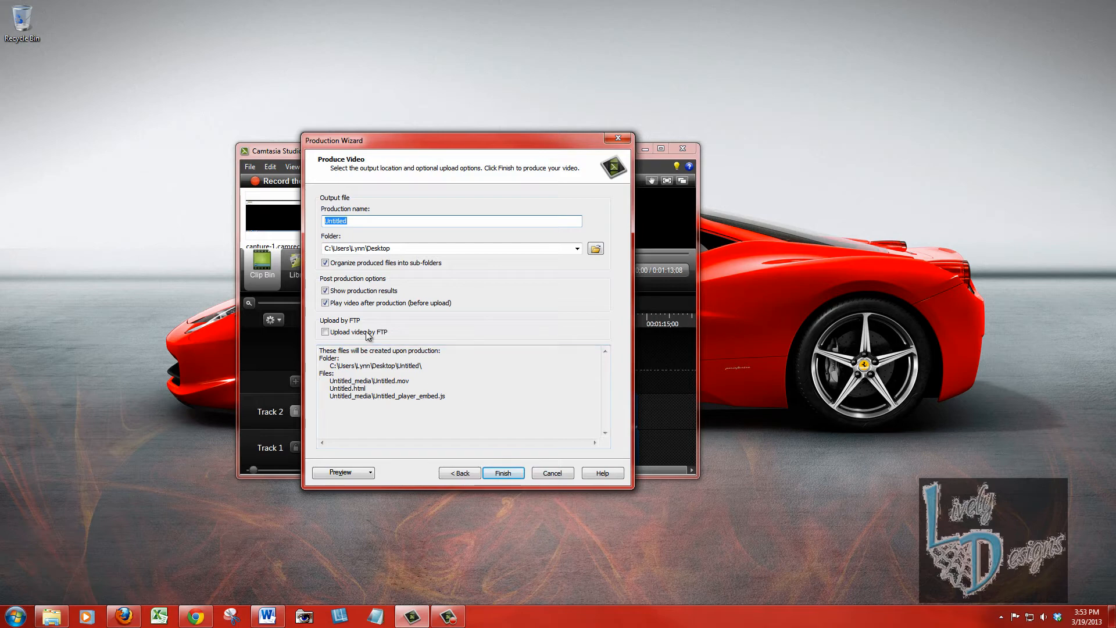
# Step: Finish the wizard to start rendering into the Untitled folder on the Desktop
pyautogui.click(502, 473)
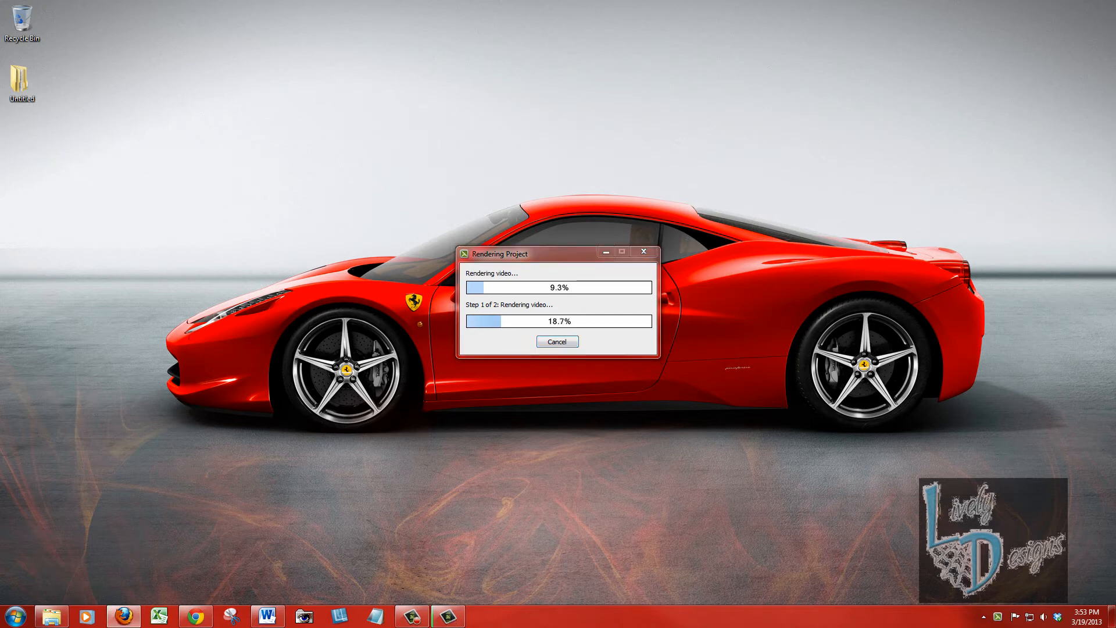
# Step: Bring the Rendering Project progress dialog to the front while it renders
pyautogui.click(533, 255)
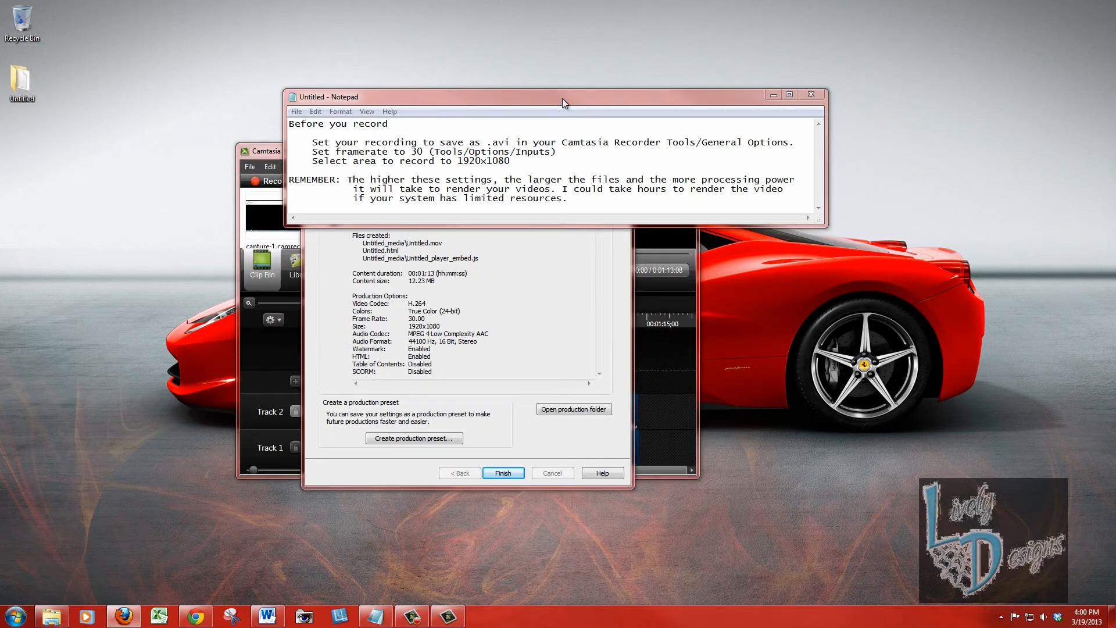
# Step: Move the Notepad notes window higher and shift focus back to the desktop
pyautogui.moveTo(562, 99)
pyautogui.mouseDown()
pyautogui.moveTo(535, 32)
pyautogui.moveTo(502, 19)
pyautogui.mouseUp()
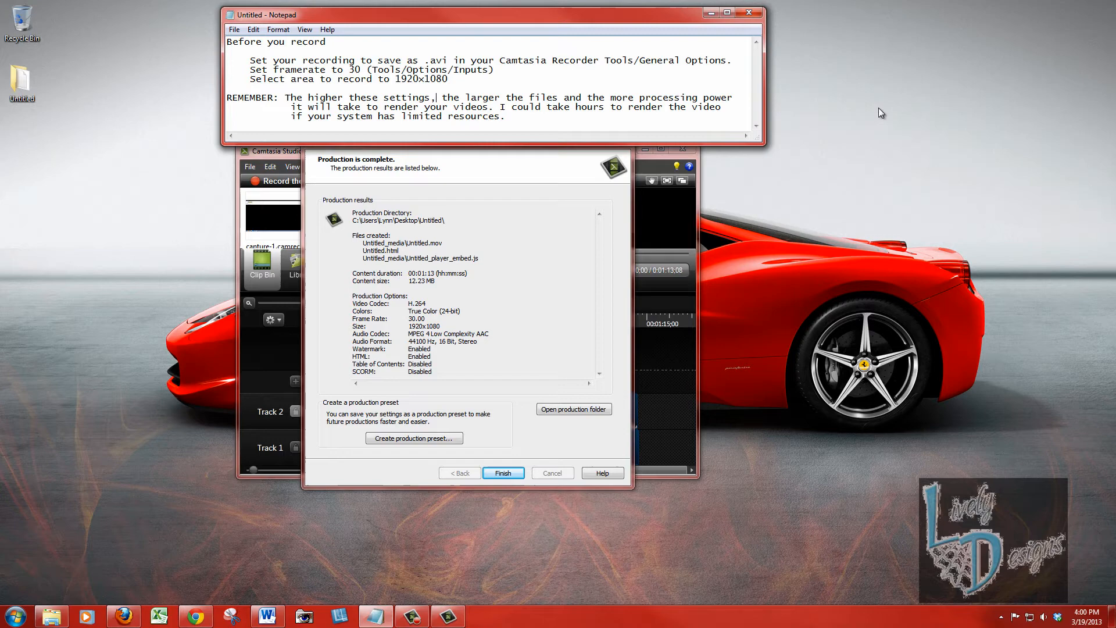
pyautogui.click(975, 172)
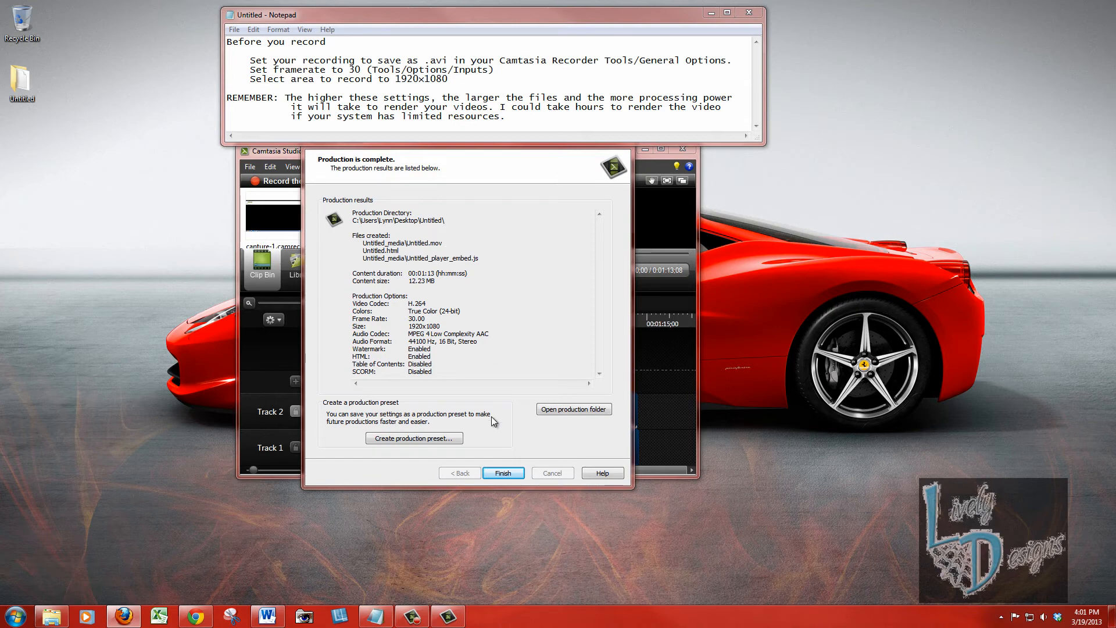
# Step: Close the production summary, start a YouTube sign-in in Chrome, then close the browser
pyautogui.click(504, 473)
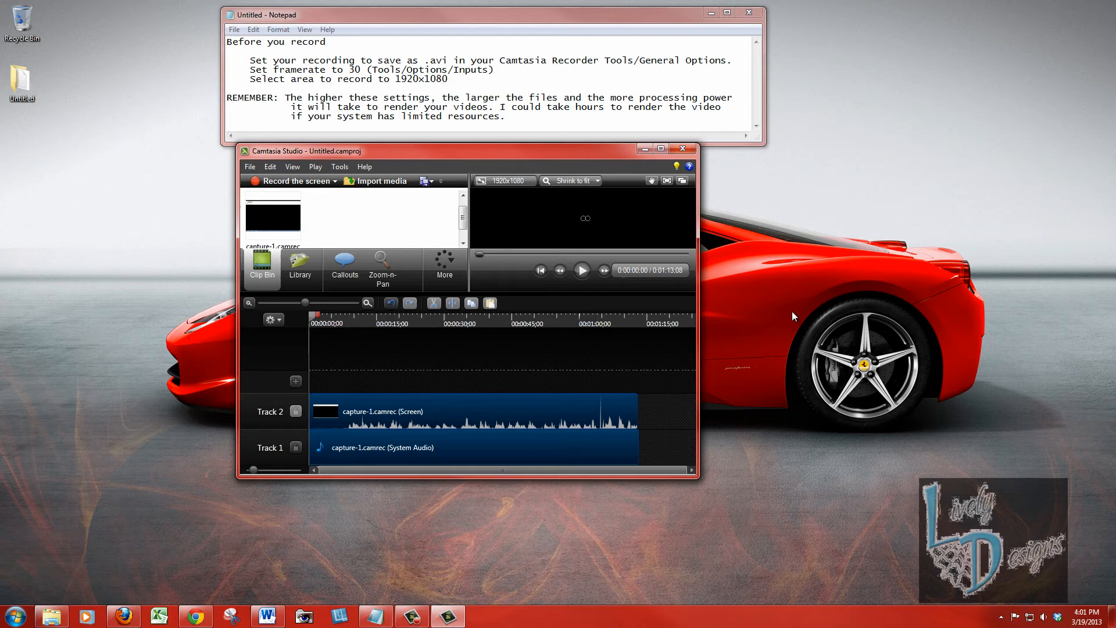
pyautogui.click(193, 616)
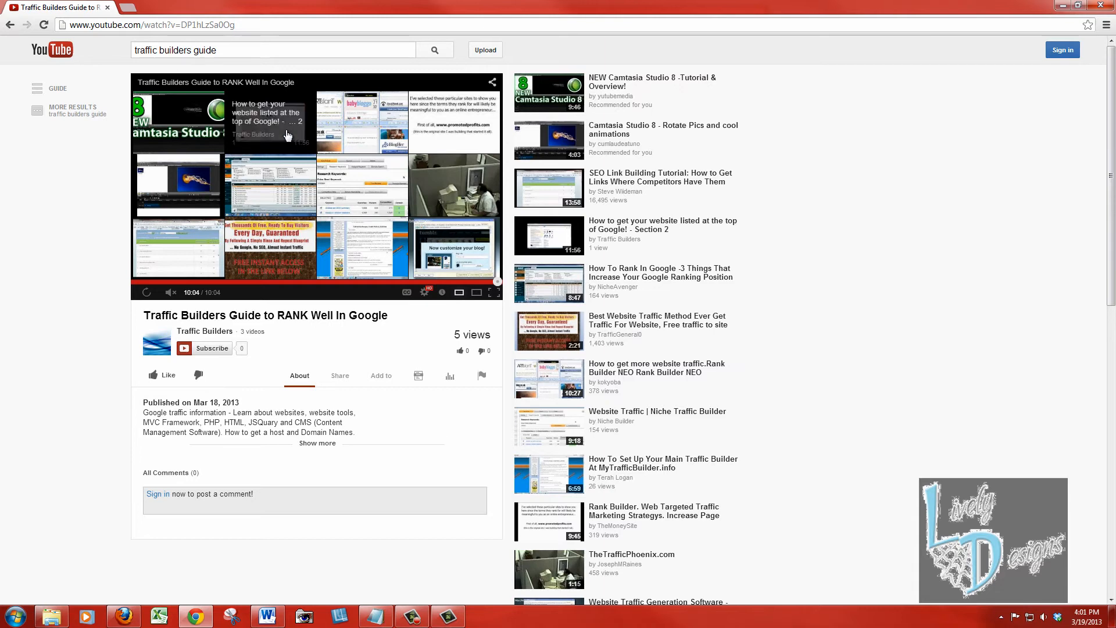
pyautogui.click(1063, 50)
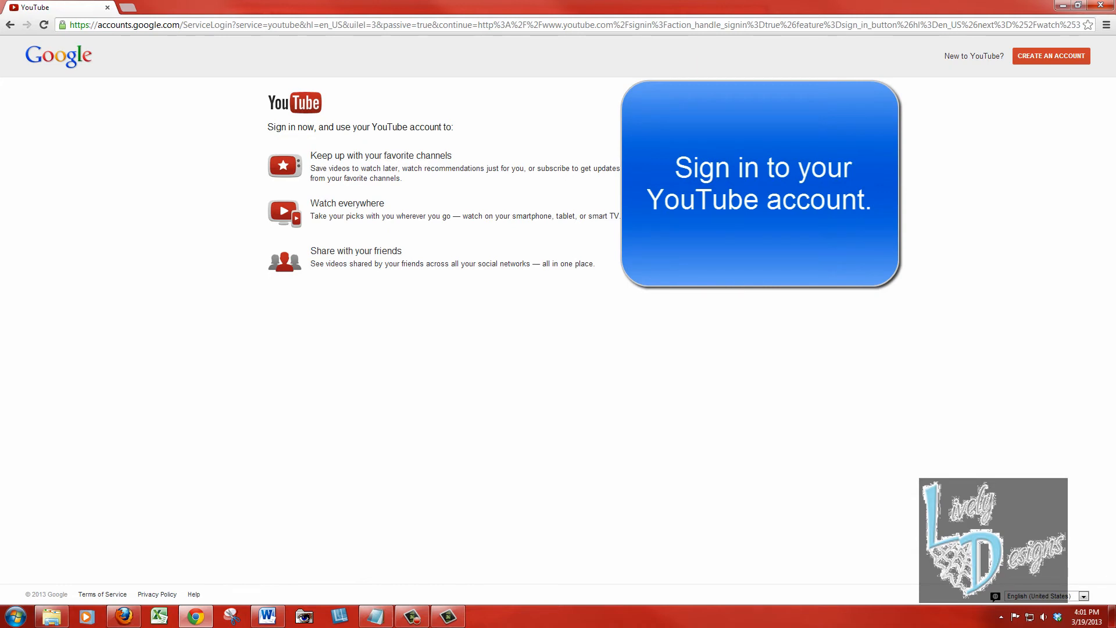
pyautogui.click(773, 153)
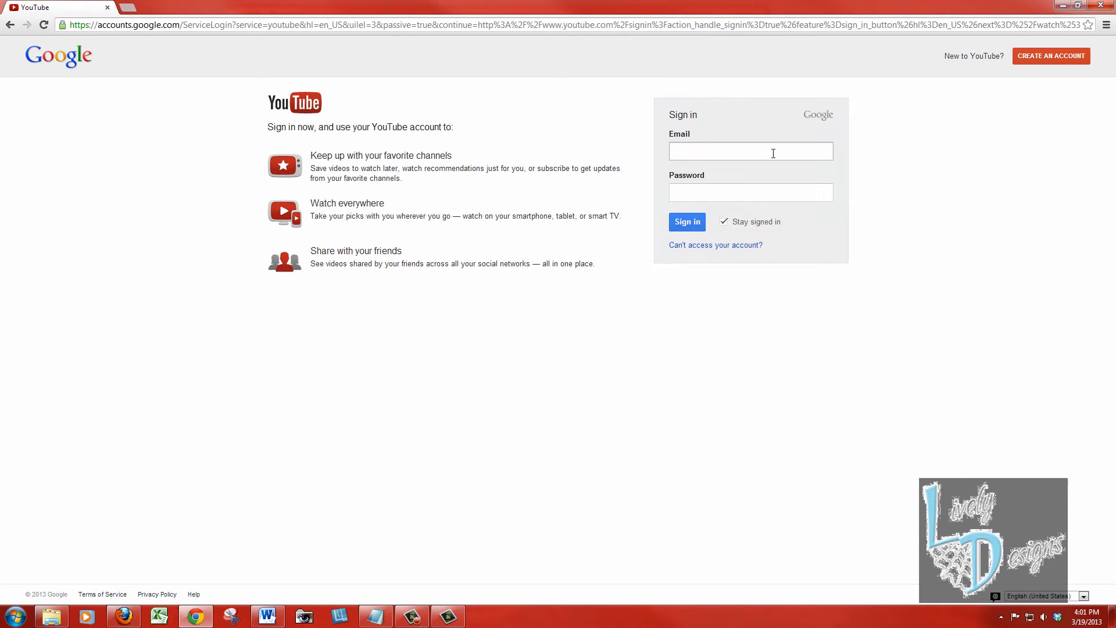
pyautogui.write('traffic')
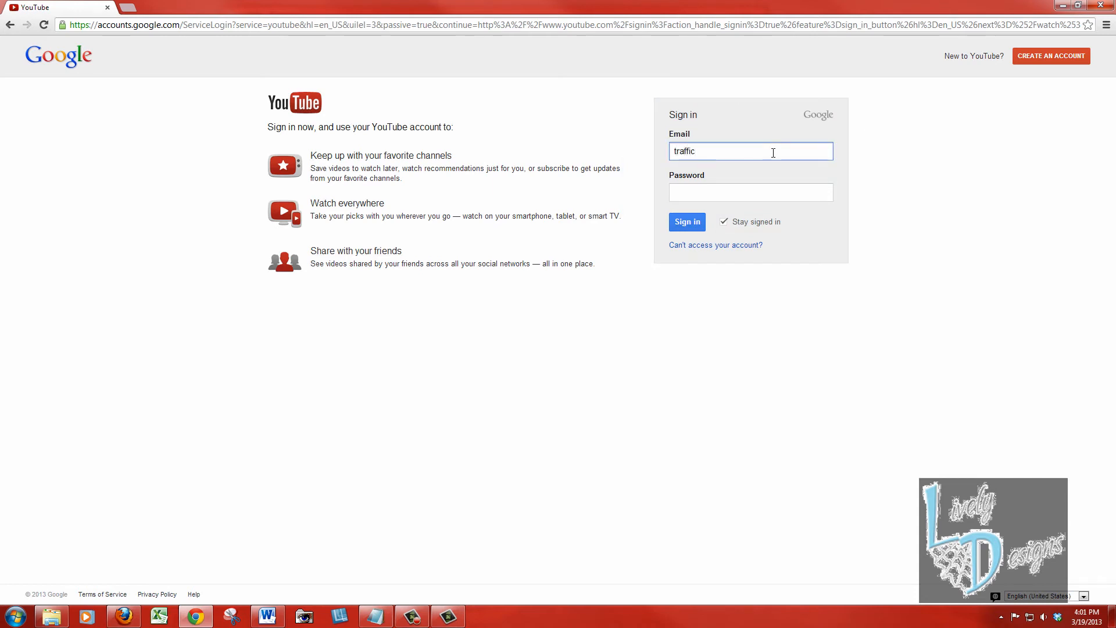
pyautogui.click(1102, 9)
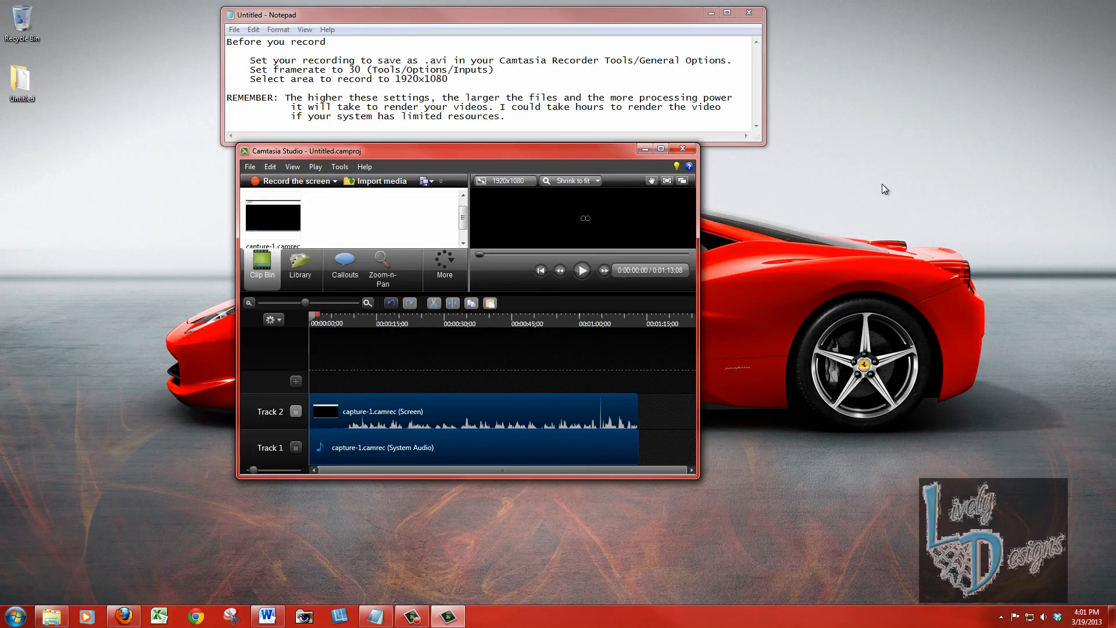
# Step: Choose Share to YouTube and proceed past the sign-in step
pyautogui.click(431, 184)
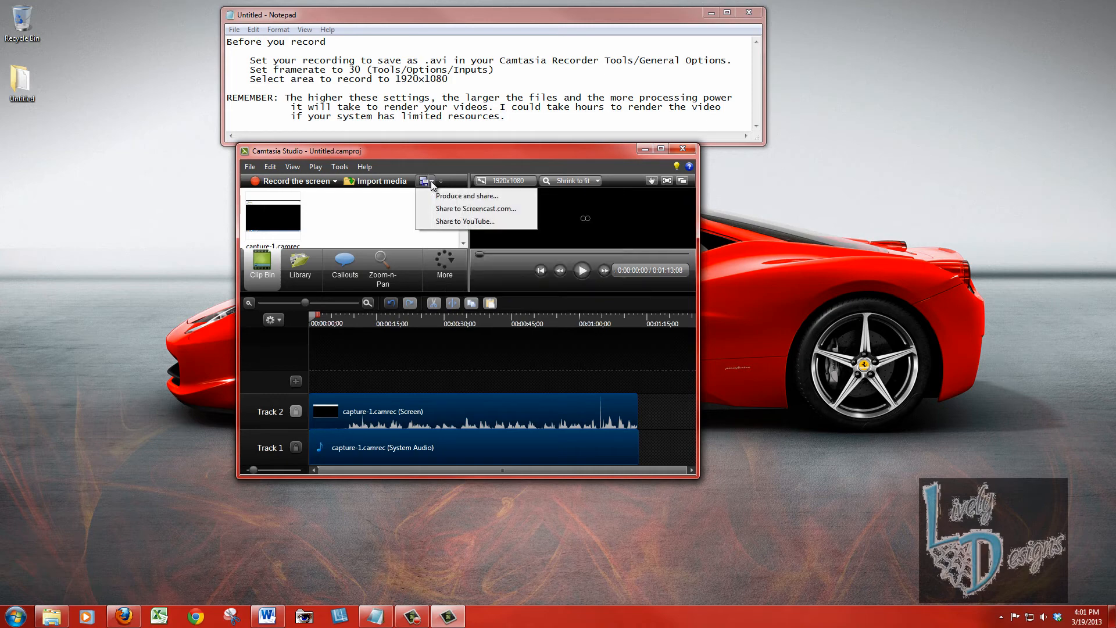
pyautogui.click(485, 223)
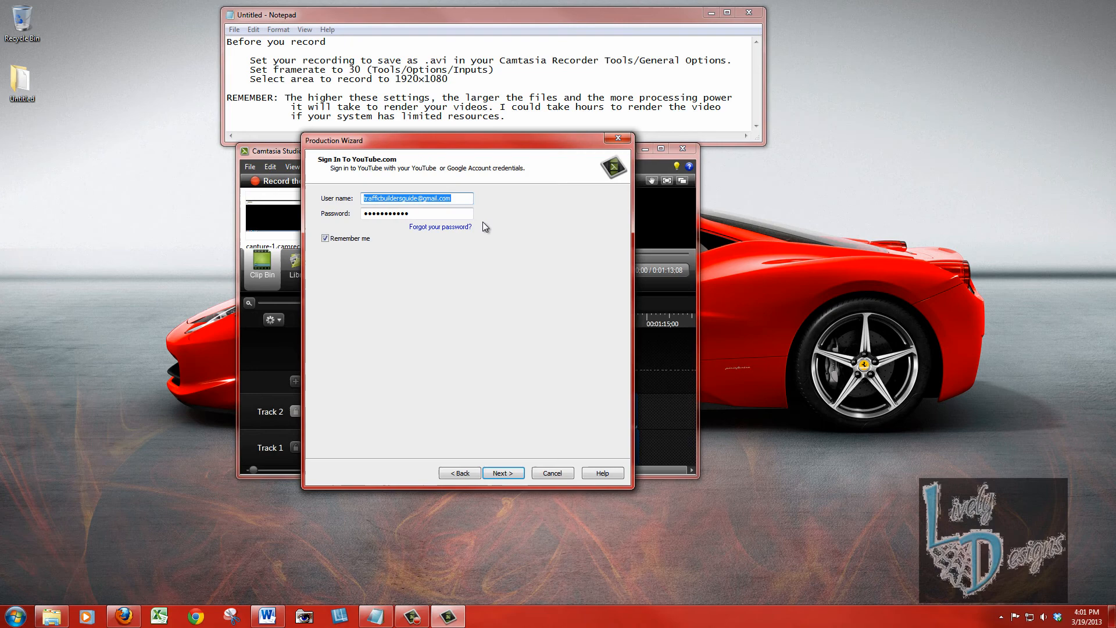
pyautogui.click(502, 472)
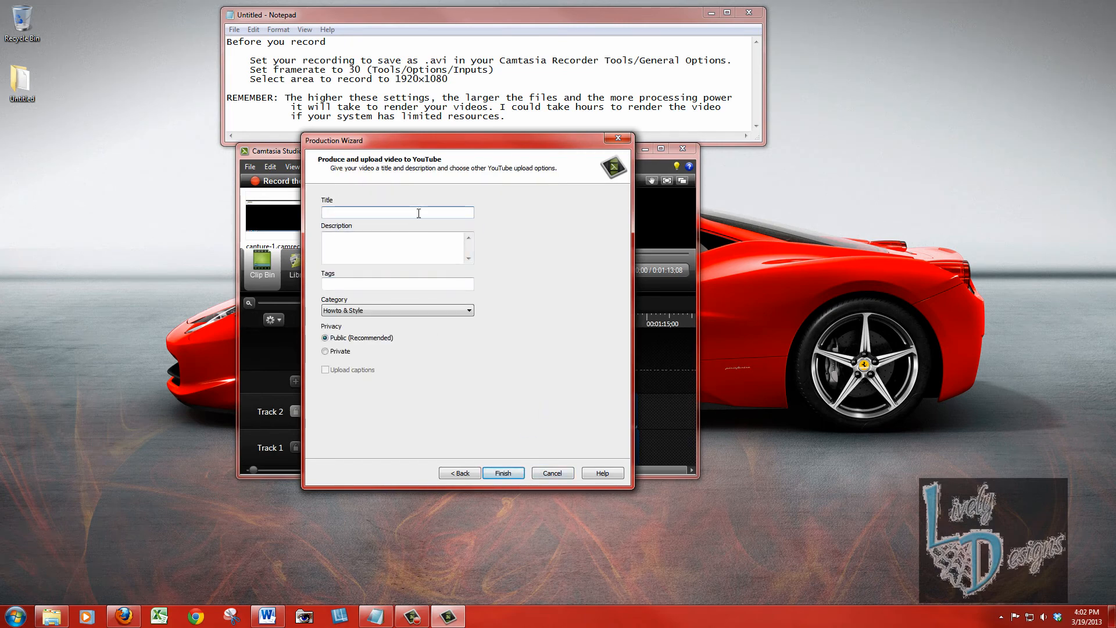
pyautogui.write('Test 2')
# Step: Title the video 'Test 2', describe it 'HD video', tag it 'HD', and start rendering
pyautogui.click(410, 241)
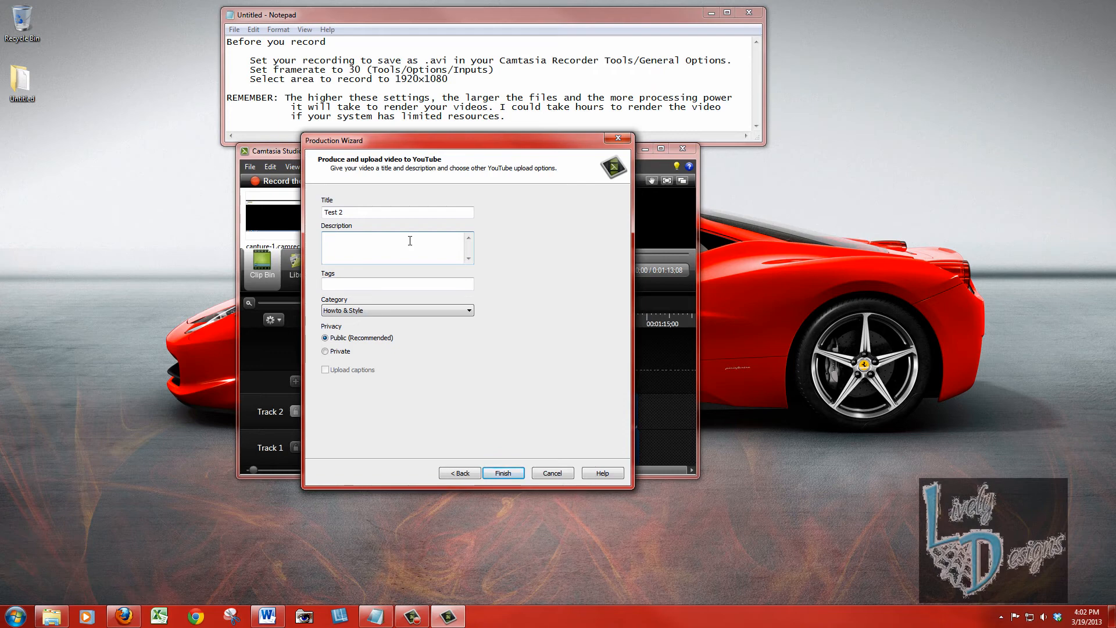
pyautogui.write('HD vide')
pyautogui.write('o')
pyautogui.click(386, 284)
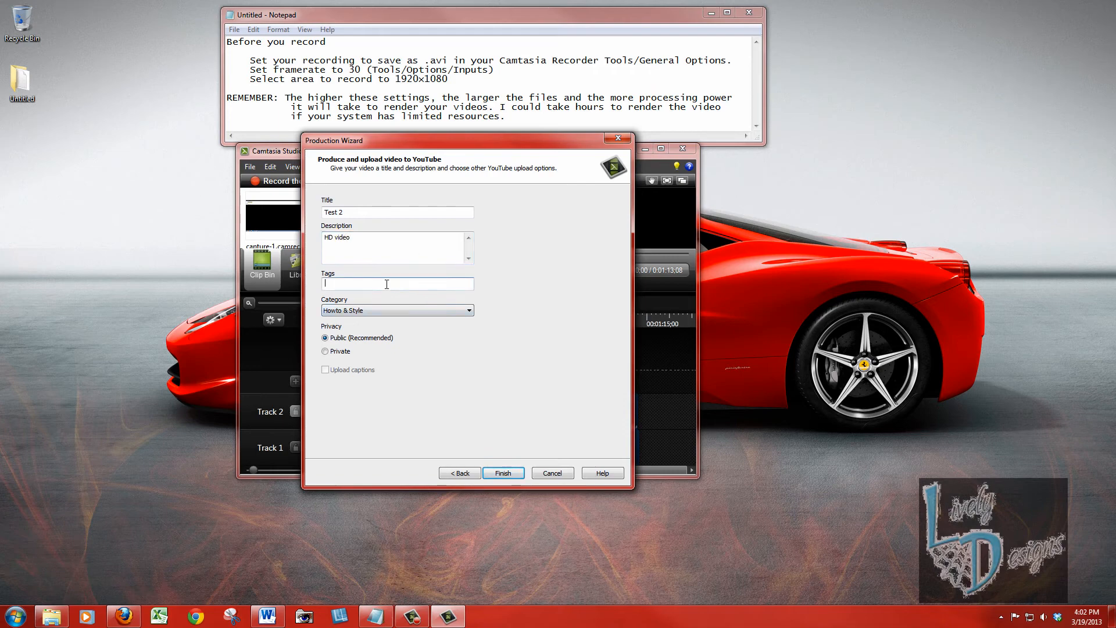
pyautogui.write('D')
pyautogui.click(505, 472)
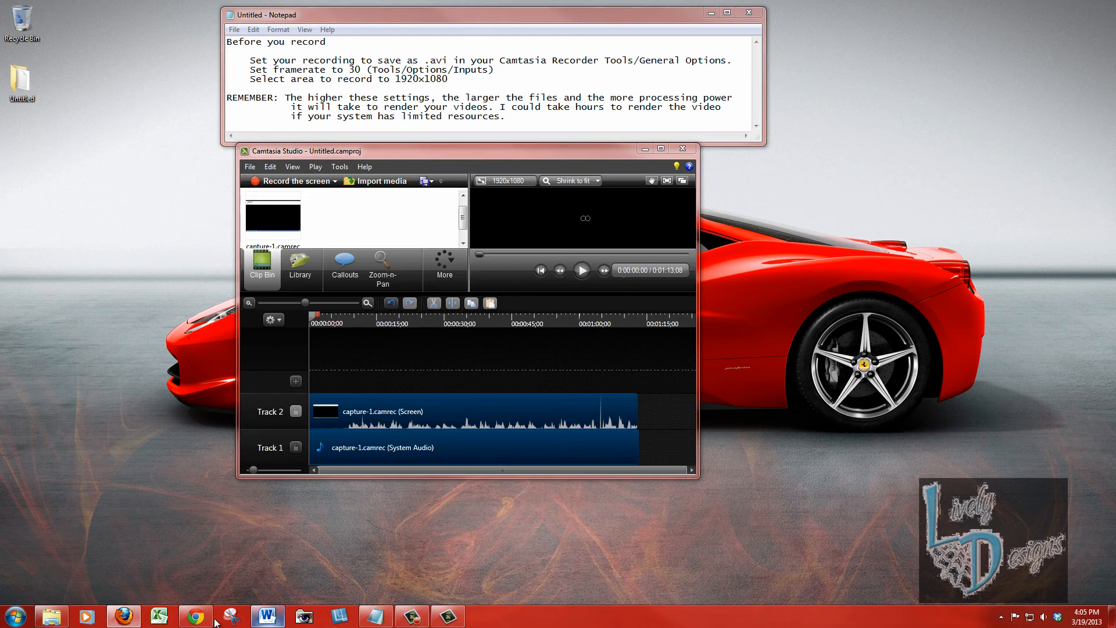
# Step: Reload the YouTube uploads list so Test 2 appears, then go to its watch page
pyautogui.hotkey('alt', 'Tab')
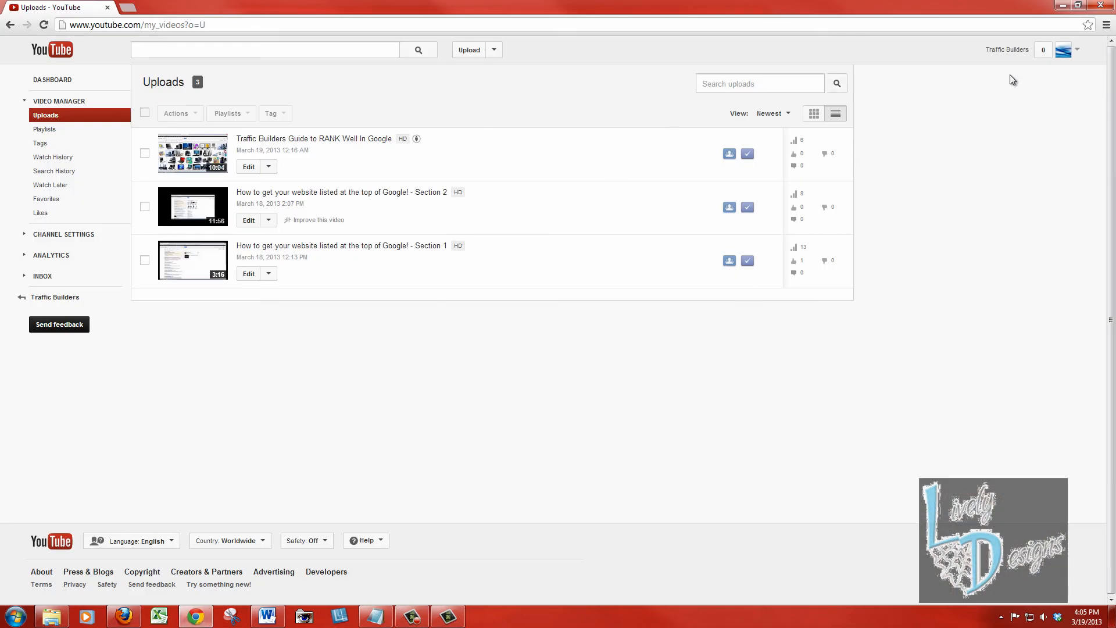
pyautogui.click(44, 25)
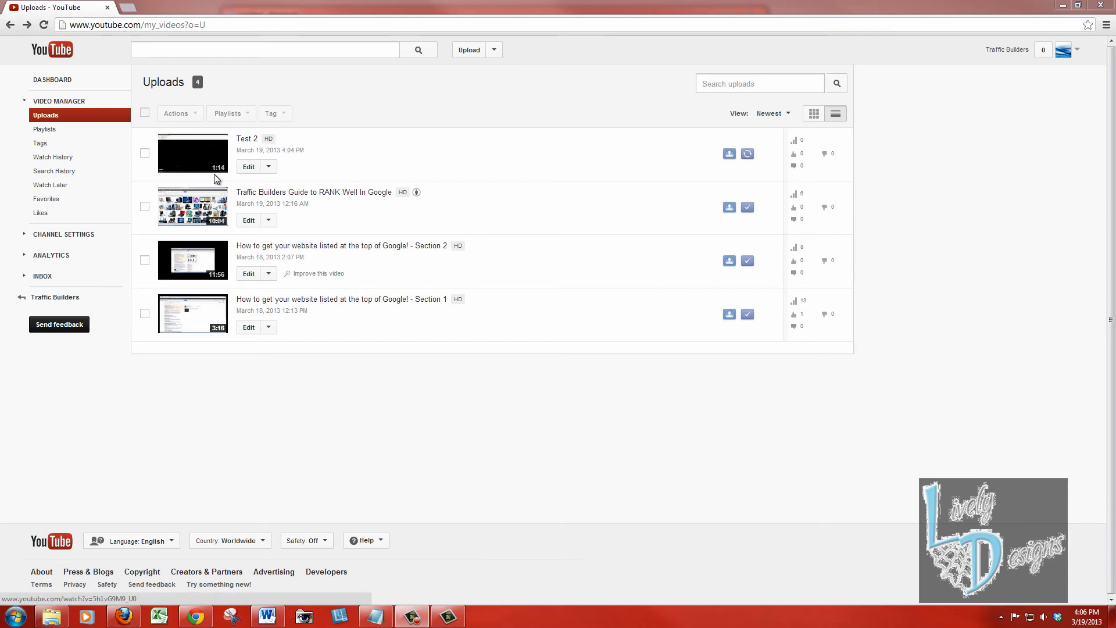
pyautogui.click(196, 167)
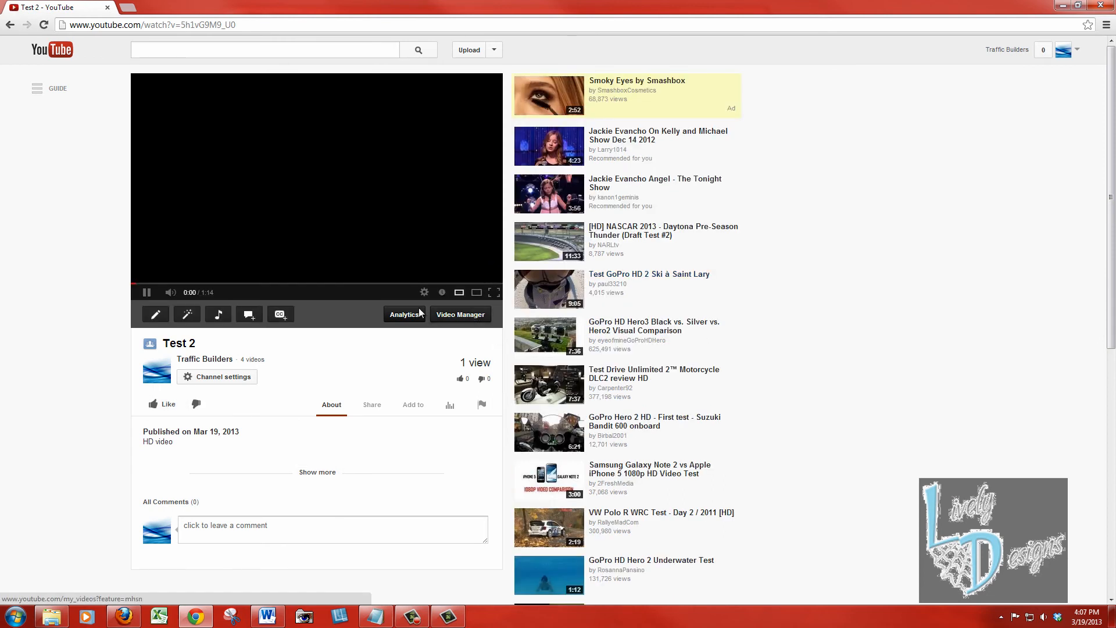
# Step: Play Test 2 at 1080p HD quality in full screen
pyautogui.click(424, 293)
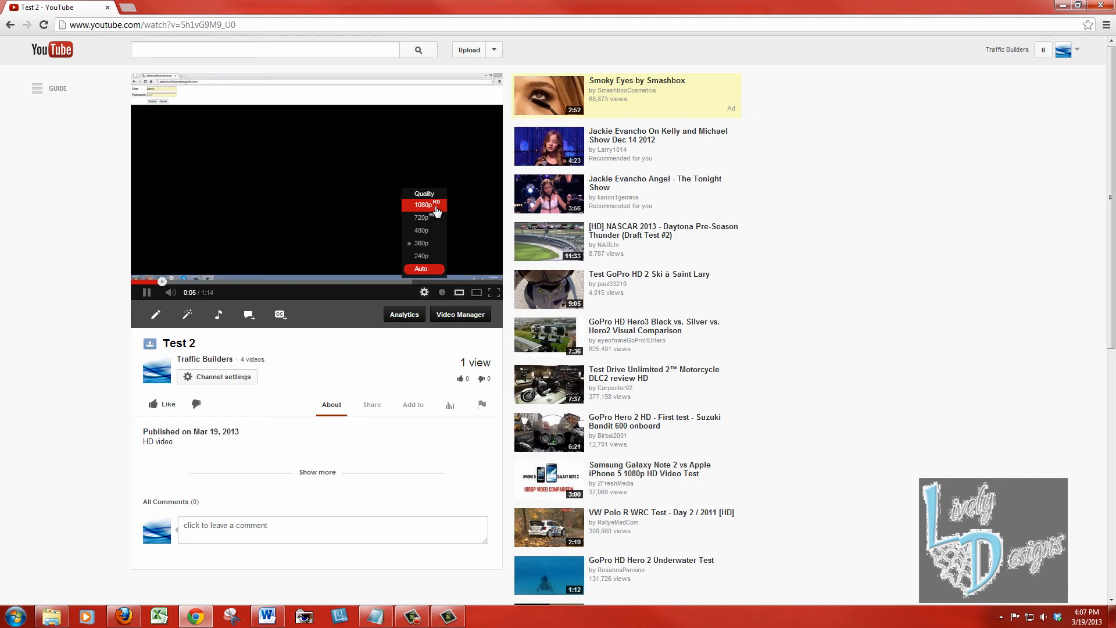
pyautogui.click(436, 207)
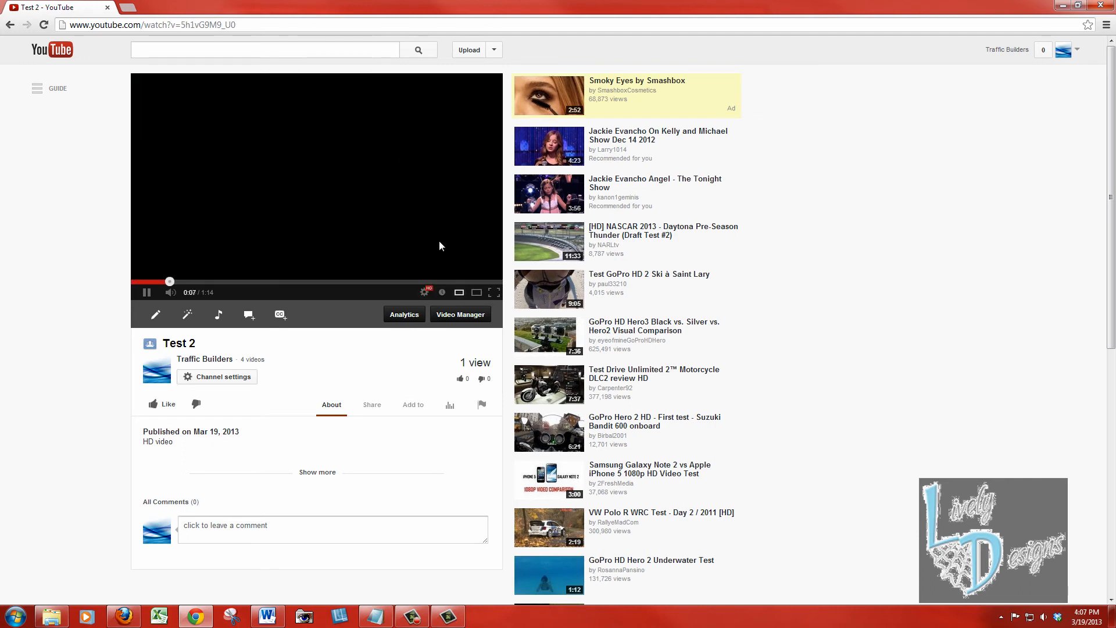
pyautogui.click(496, 298)
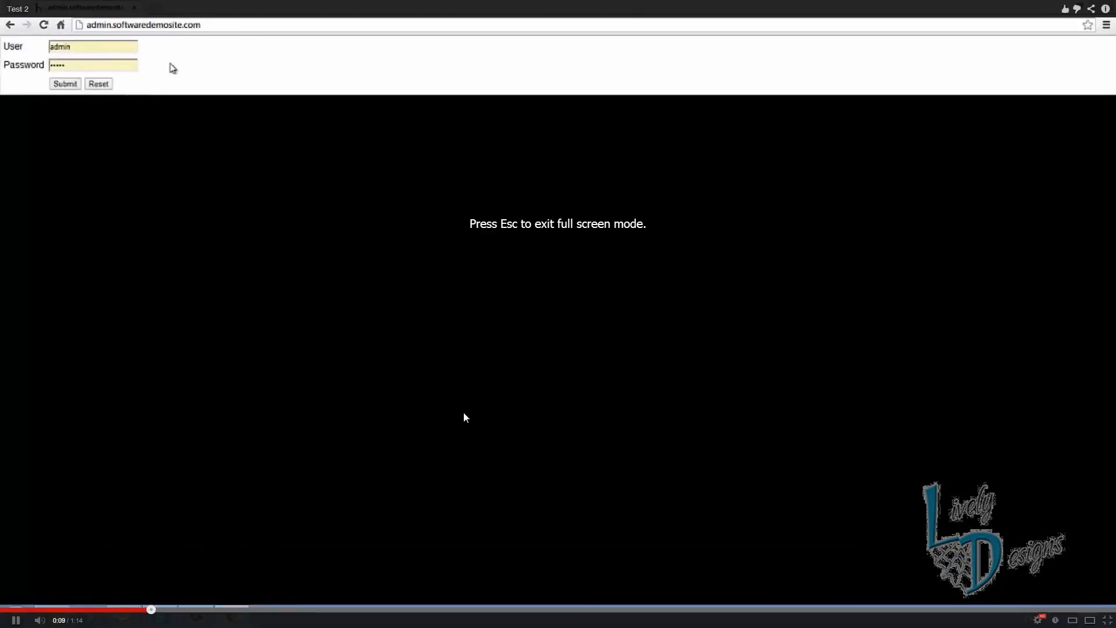
pyautogui.click(786, 432)
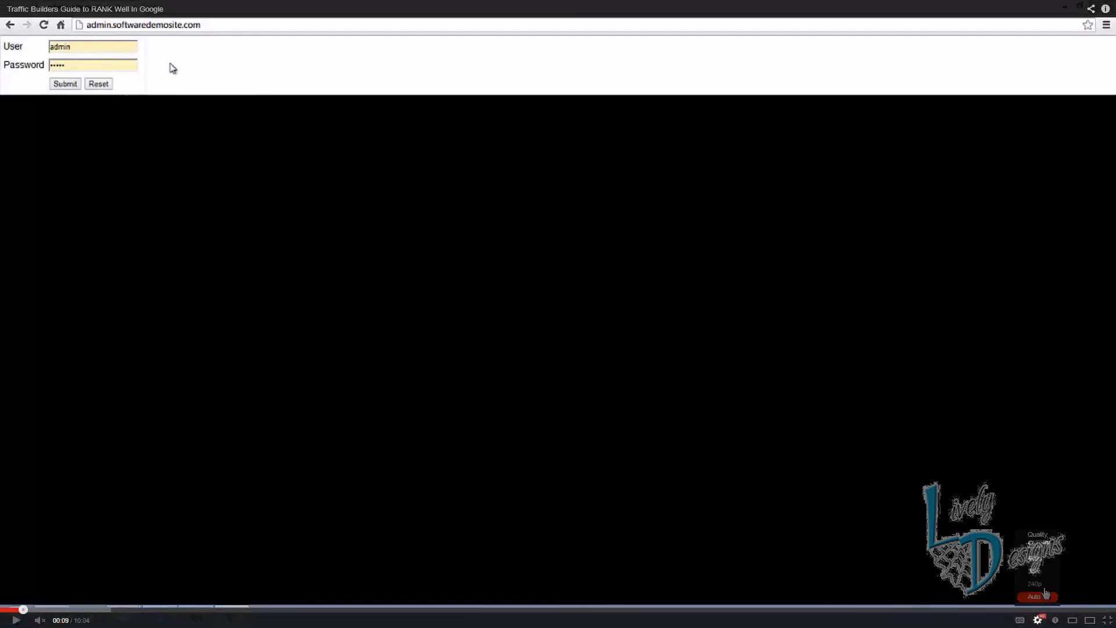
pyautogui.click(1046, 555)
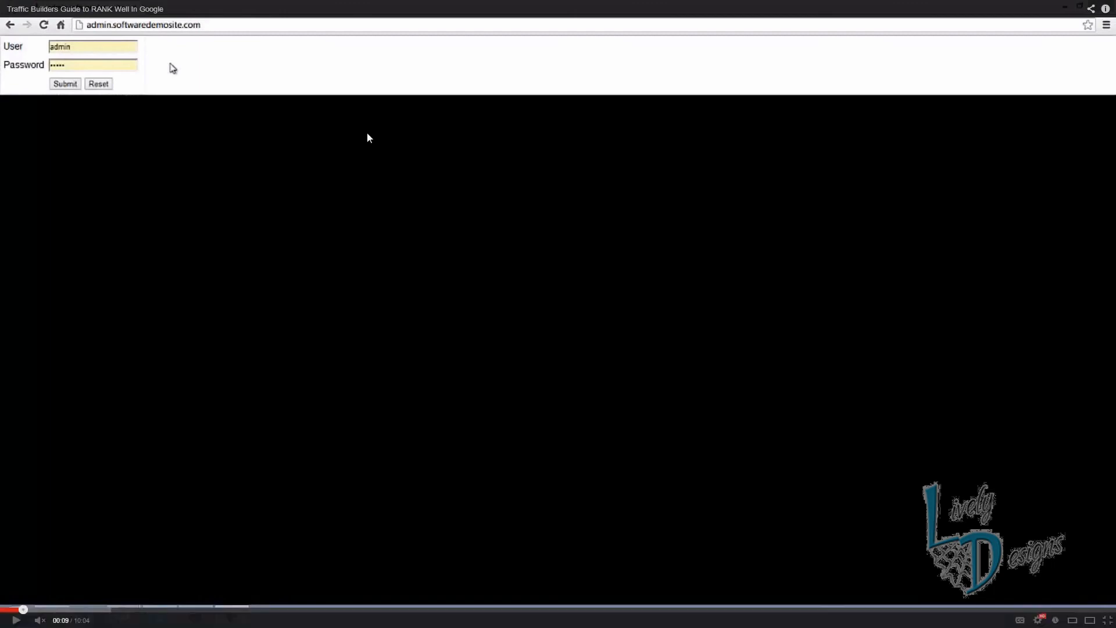
pyautogui.click(16, 619)
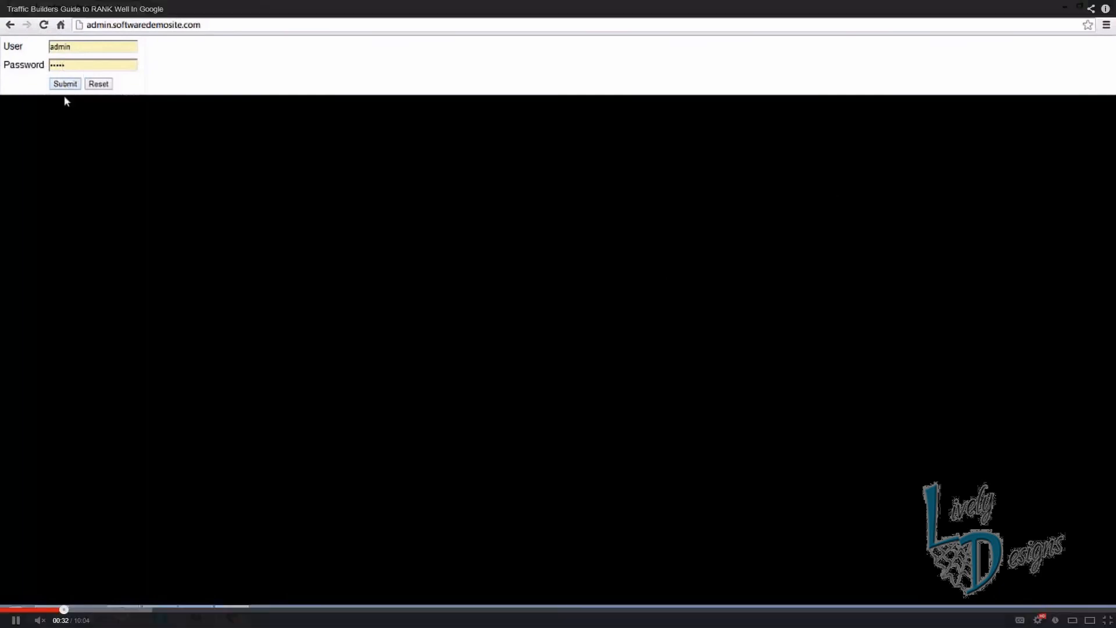
pyautogui.click(1108, 618)
pyautogui.click(1062, 6)
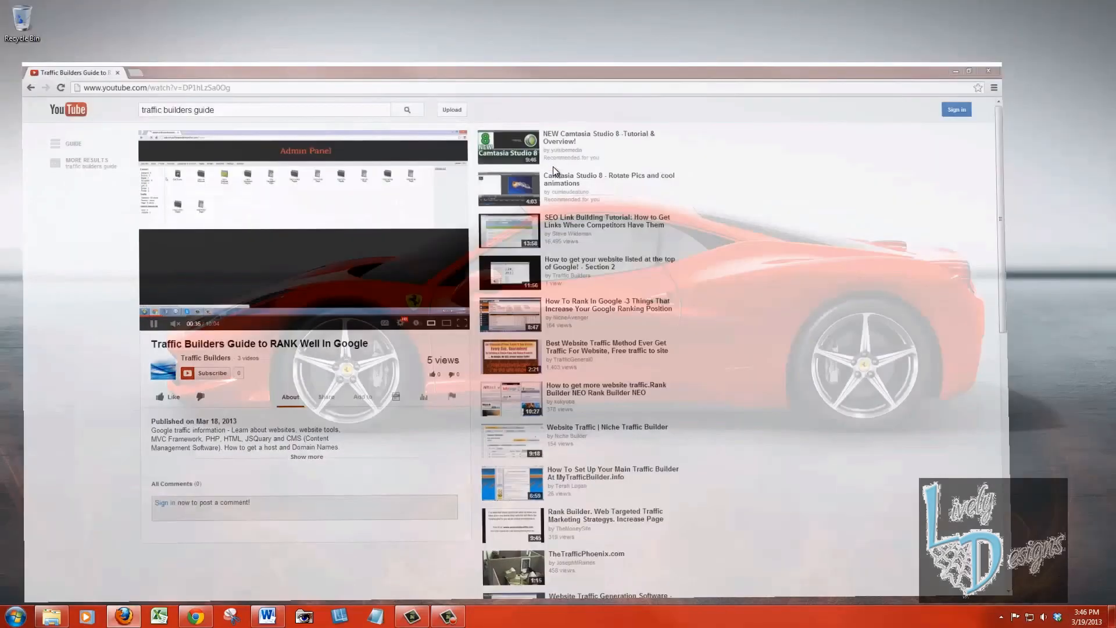
pyautogui.rightClick(469, 173)
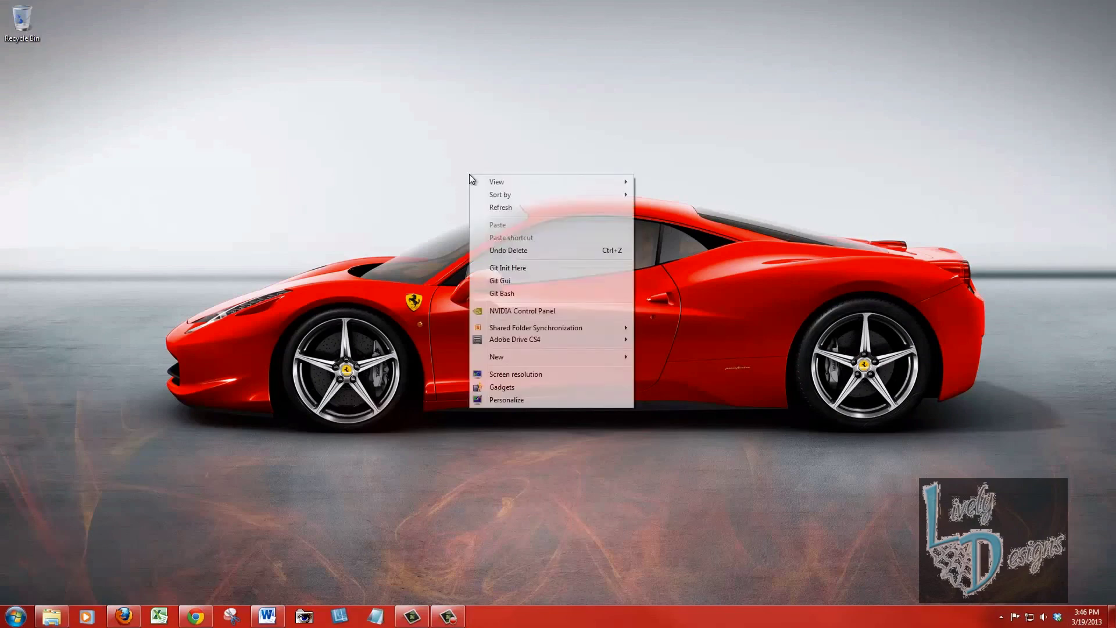
pyautogui.click(533, 374)
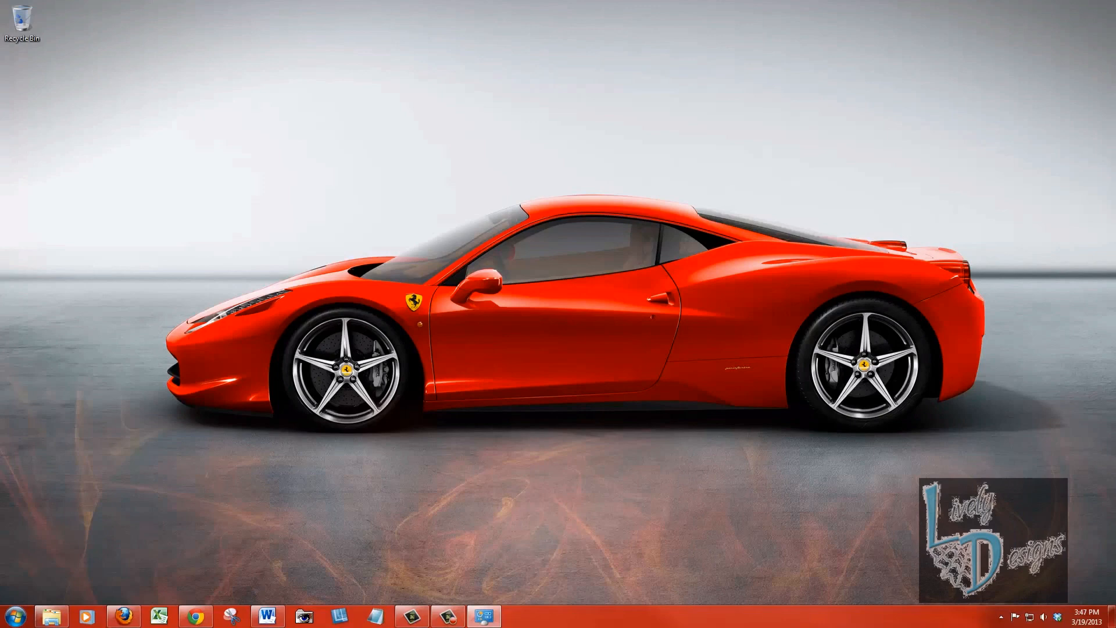
pyautogui.moveTo(1046, 90); pyautogui.dragTo(364, 90)
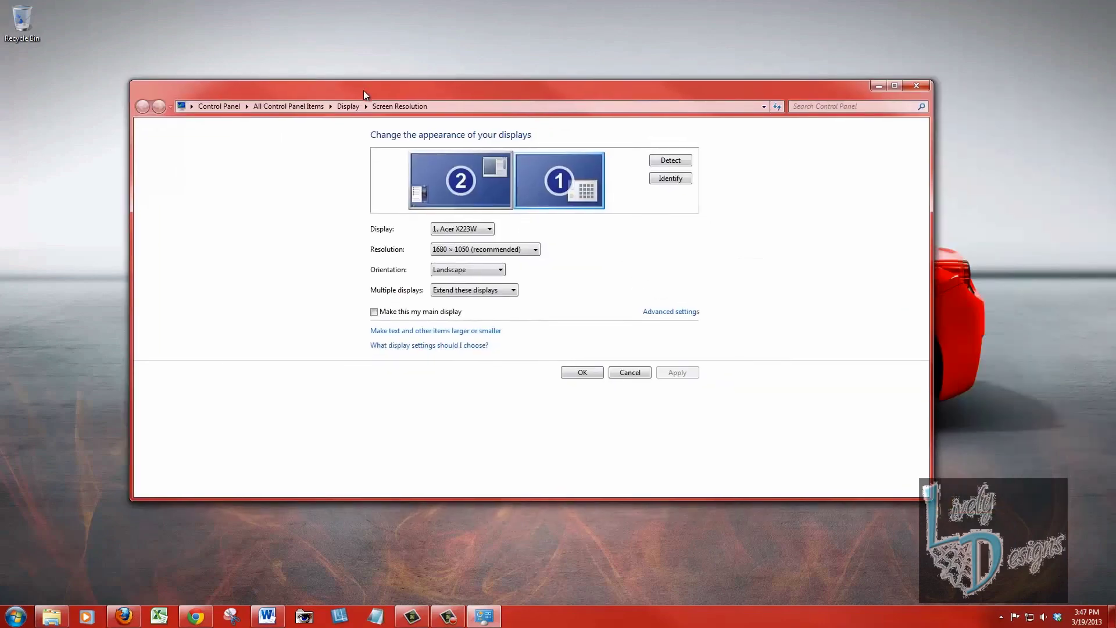
pyautogui.click(920, 88)
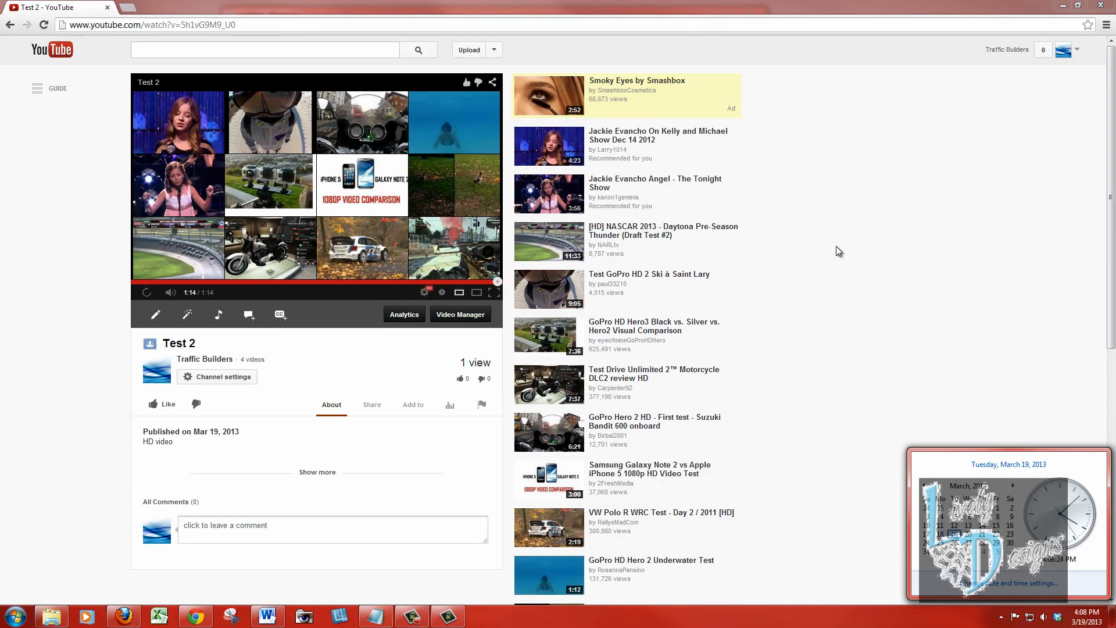
# Step: Dismiss the date/time popup and confirm the quality list shows 1080p HD current
pyautogui.click(862, 275)
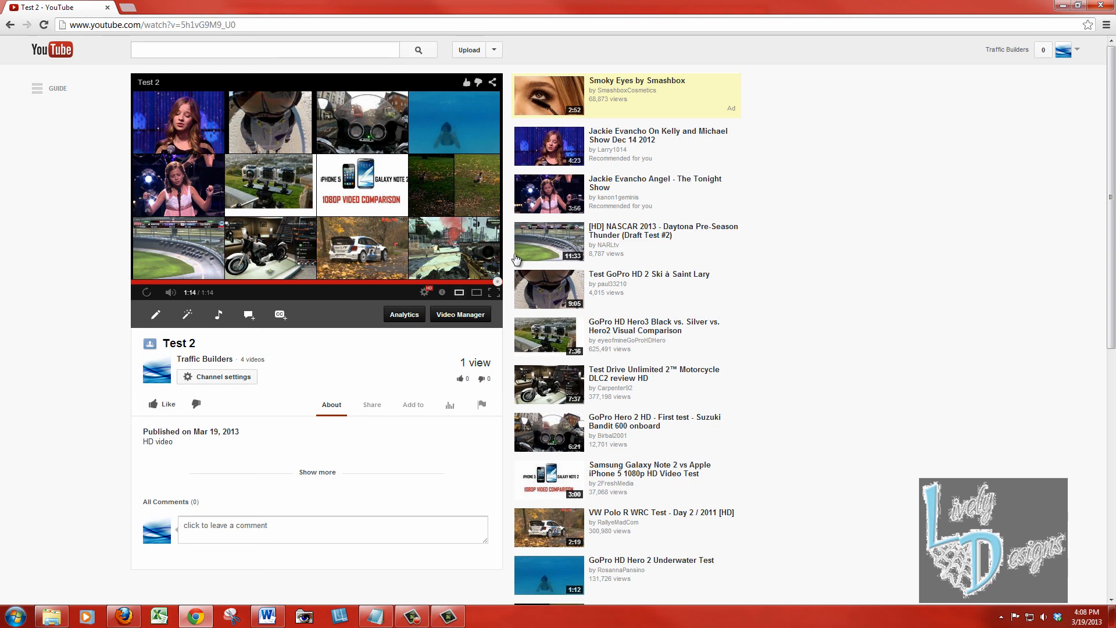
pyautogui.click(425, 293)
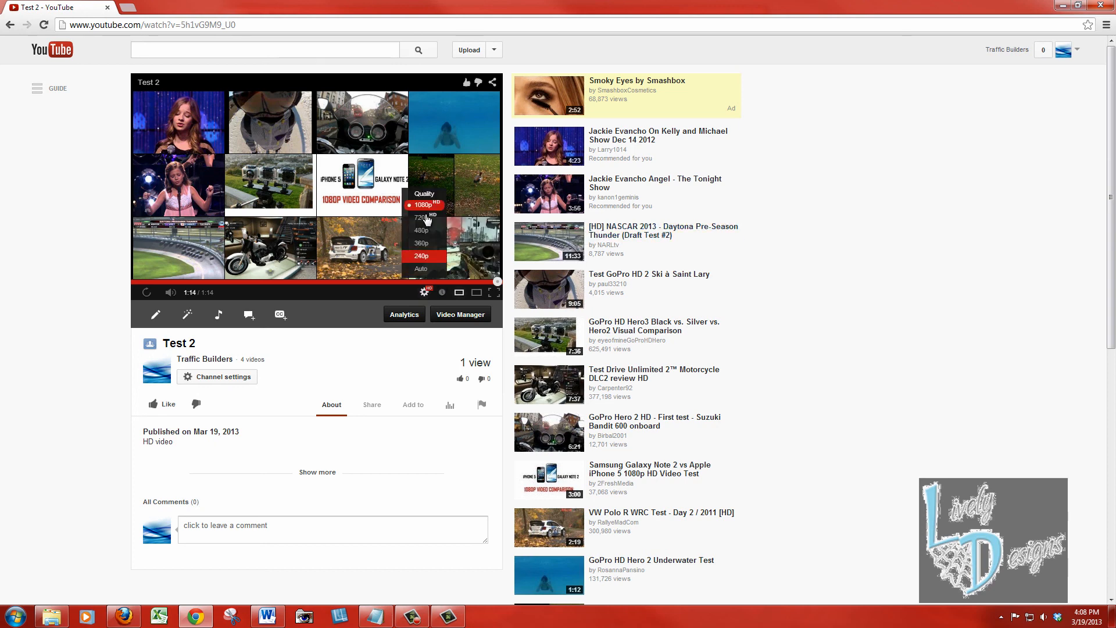